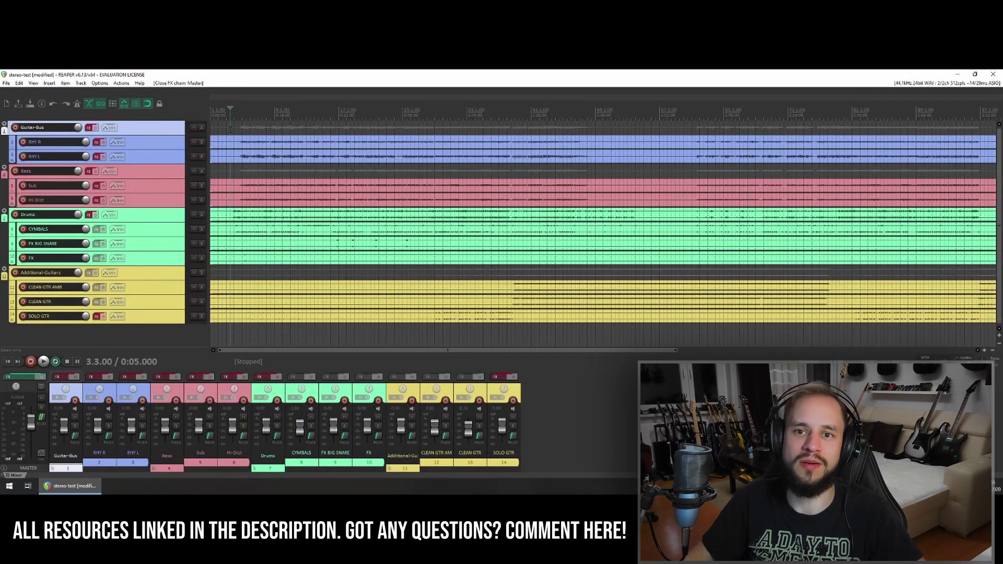
Play the mix dry, then re-enable all track FX with B and replay to compare.
{"action": "key", "text": "space"}
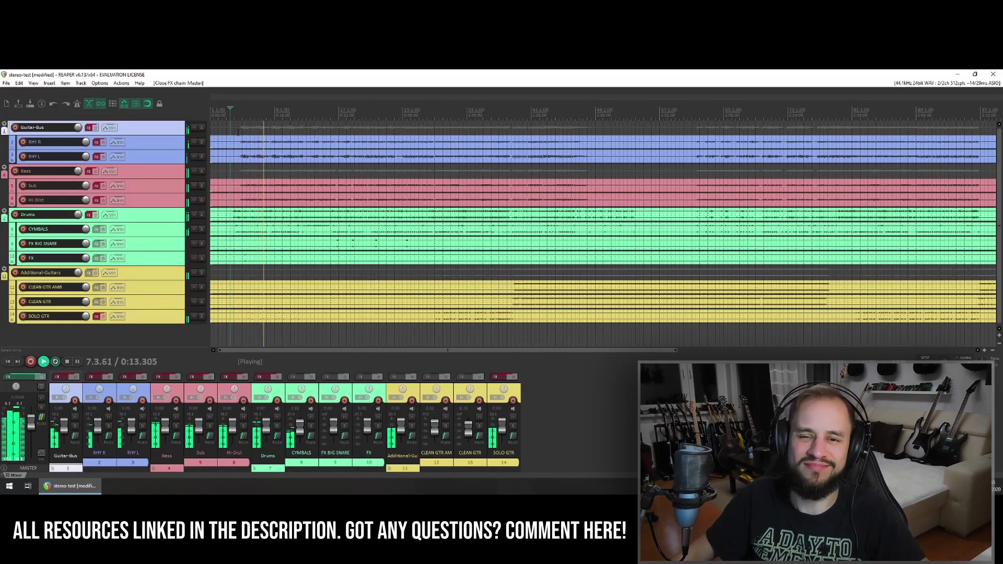
{"action": "key", "text": "space"}
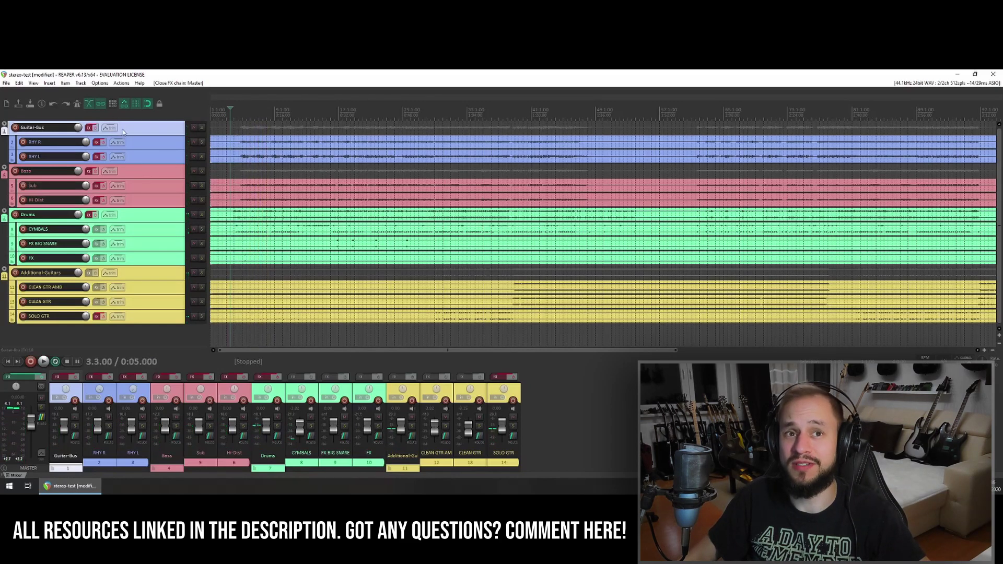
{"action": "key", "text": "b"}
{"action": "key", "text": "space"}
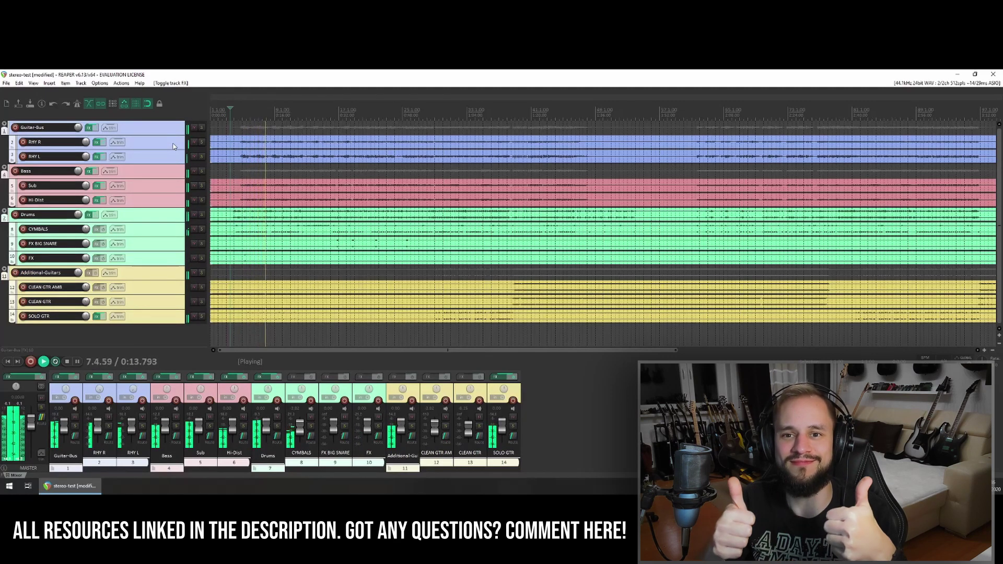
{"action": "key", "text": "space"}
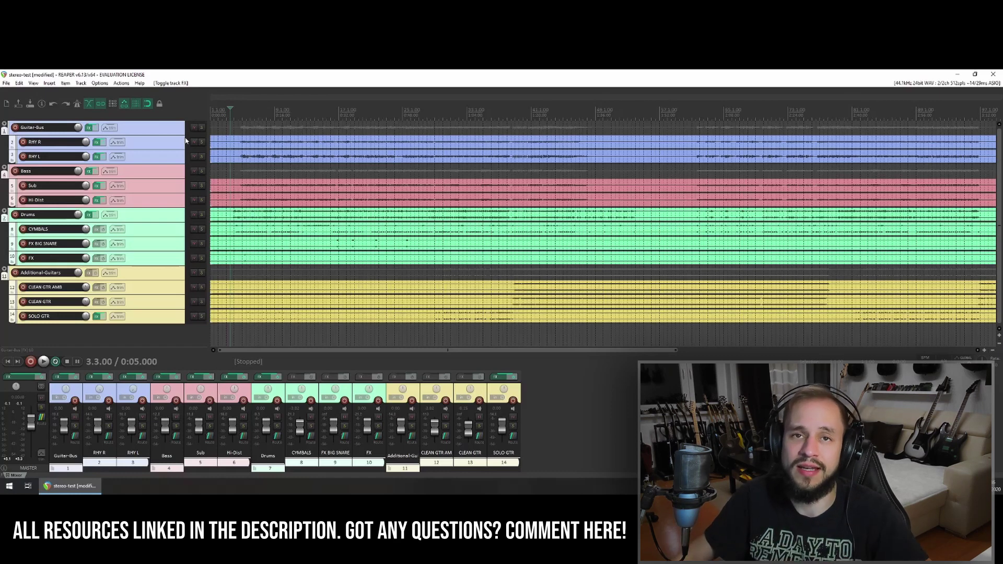
Solo Guitar-Bus, RHY R and RHY L and bypass the effects on all three.
{"action": "left_click", "coordinate": [174, 132]}
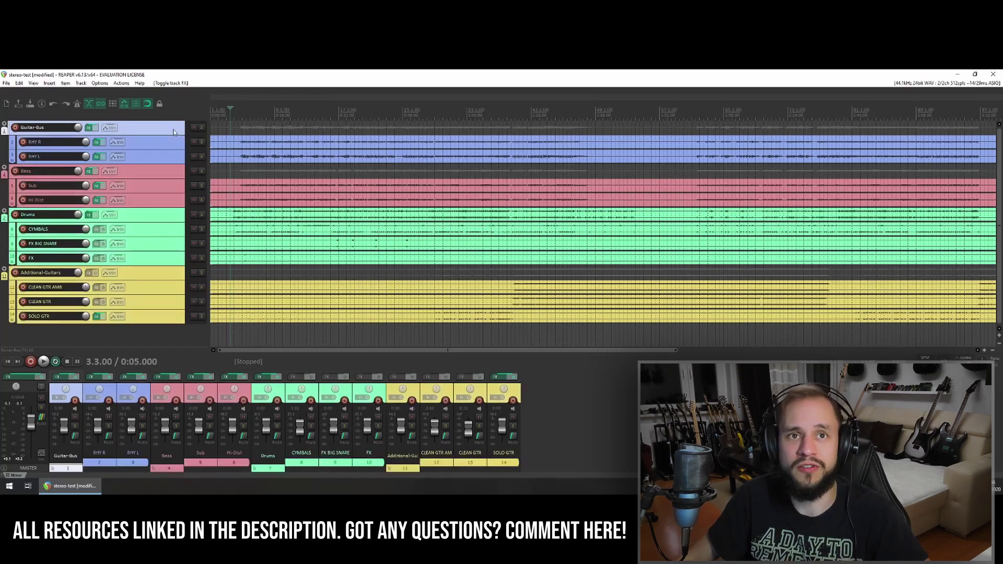
{"action": "left_click", "coordinate": [180, 156], "text": "shift"}
{"action": "left_click", "coordinate": [202, 127]}
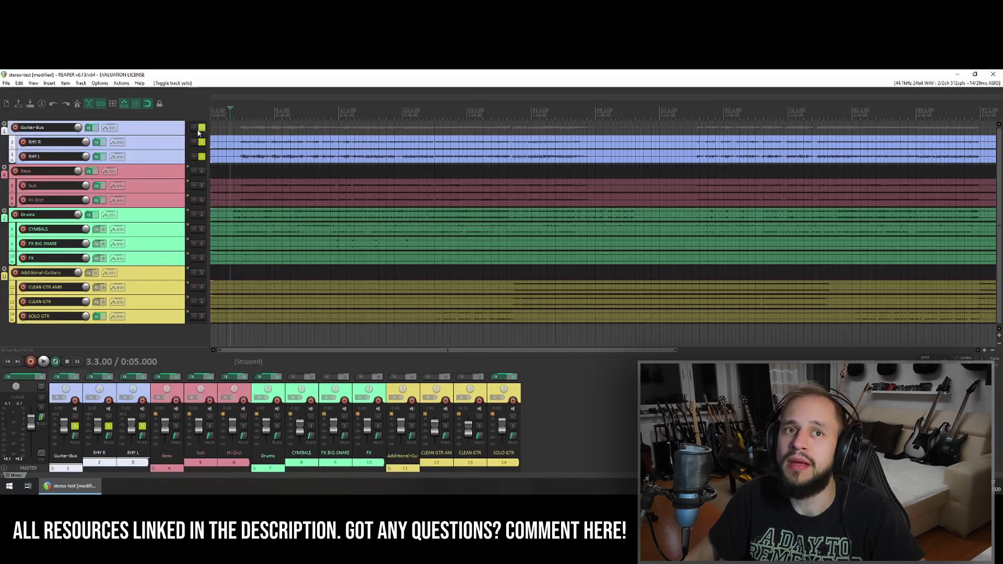
{"action": "left_click", "coordinate": [104, 142]}
{"action": "left_click", "coordinate": [148, 143]}
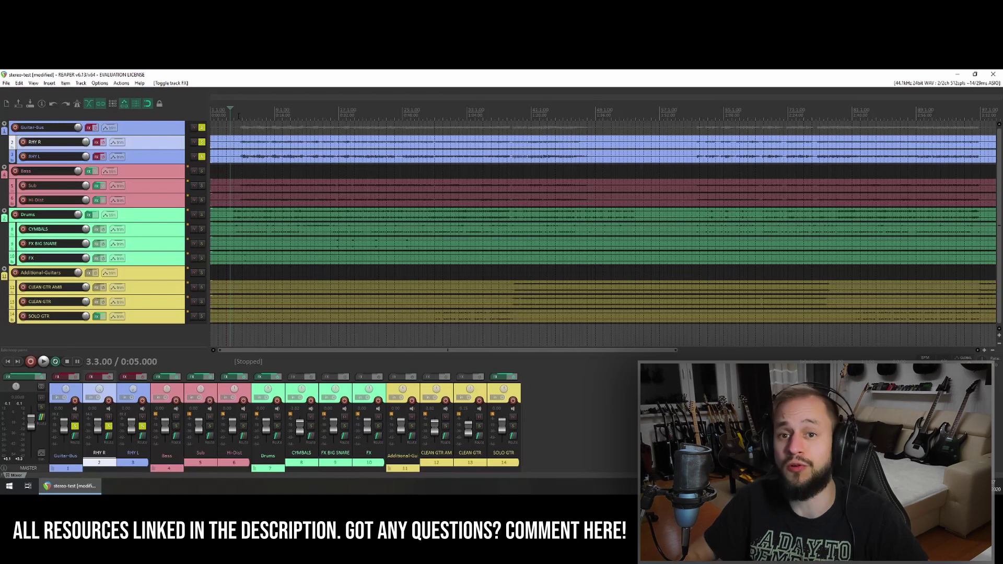
Play the raw soloed rhythm guitars, resetting the master peak readouts while listening.
{"action": "key", "text": "space"}
{"action": "left_click", "coordinate": [16, 404]}
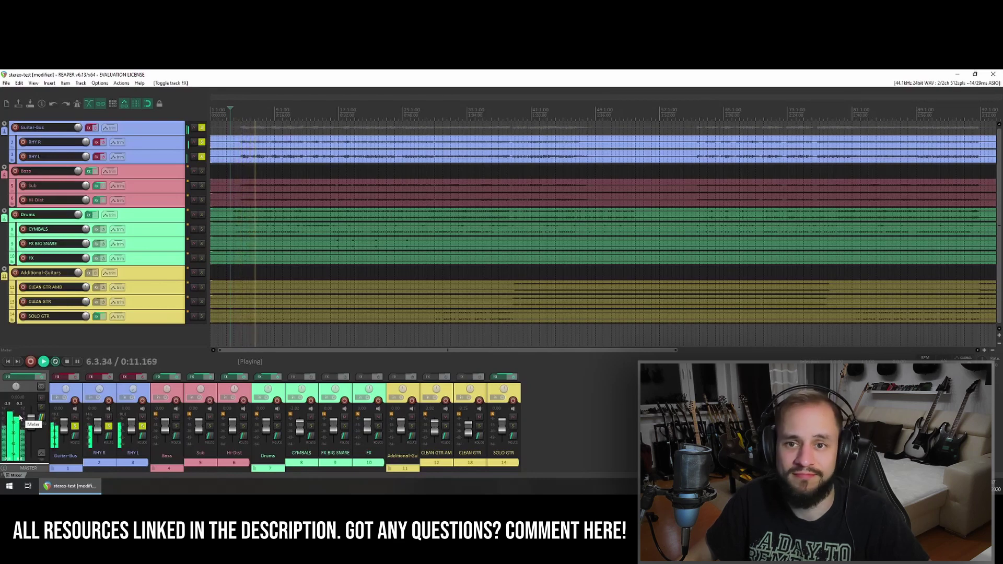
{"action": "key", "text": "space"}
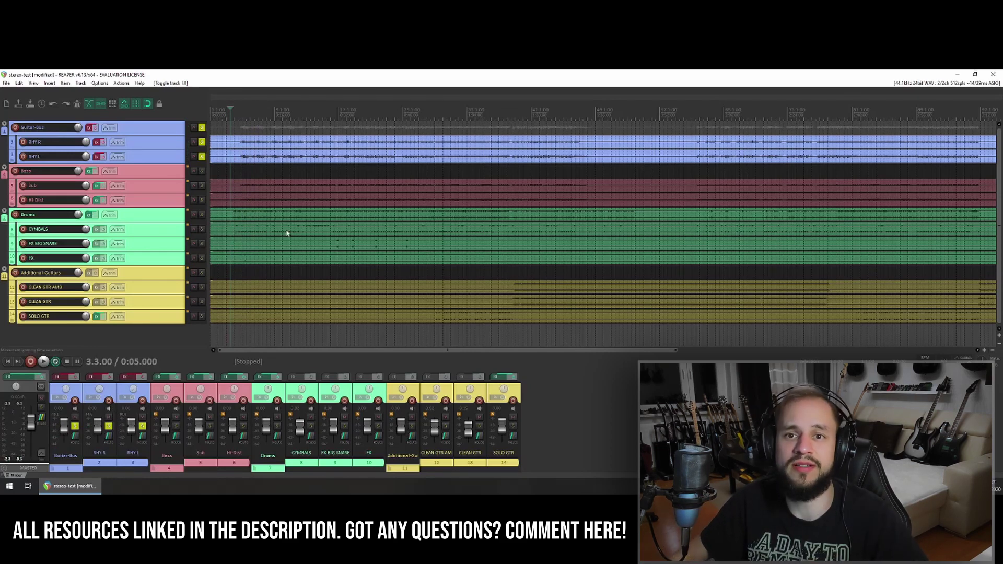
Re-enable effects on RHY R and RHY L and view RHY R's W1 Limiter.
{"action": "left_click", "coordinate": [103, 142]}
{"action": "left_click", "coordinate": [103, 156]}
{"action": "left_click", "coordinate": [96, 142]}
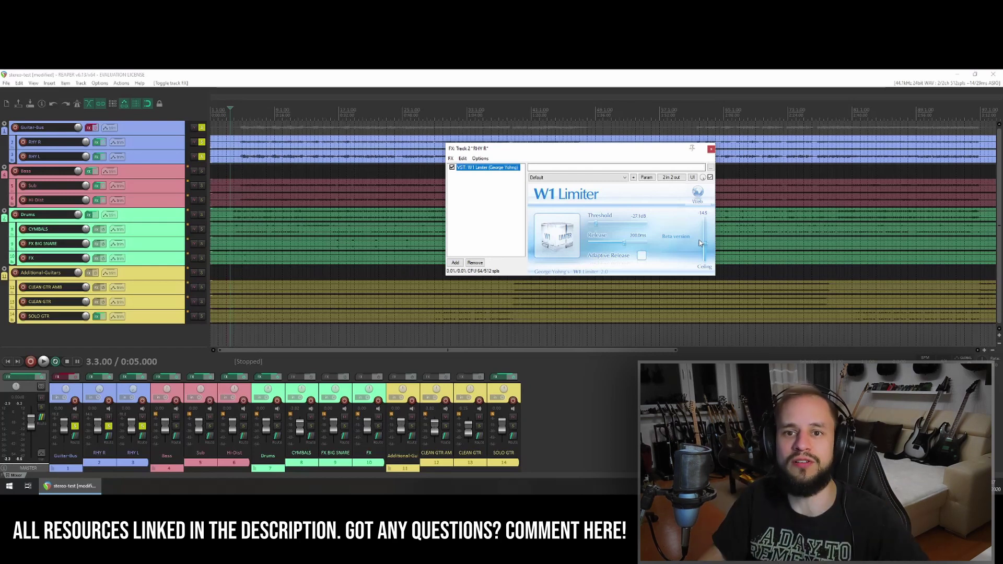
Play the guitars from 0:06, then close the RHY R effects chain.
{"action": "left_click", "coordinate": [234, 110]}
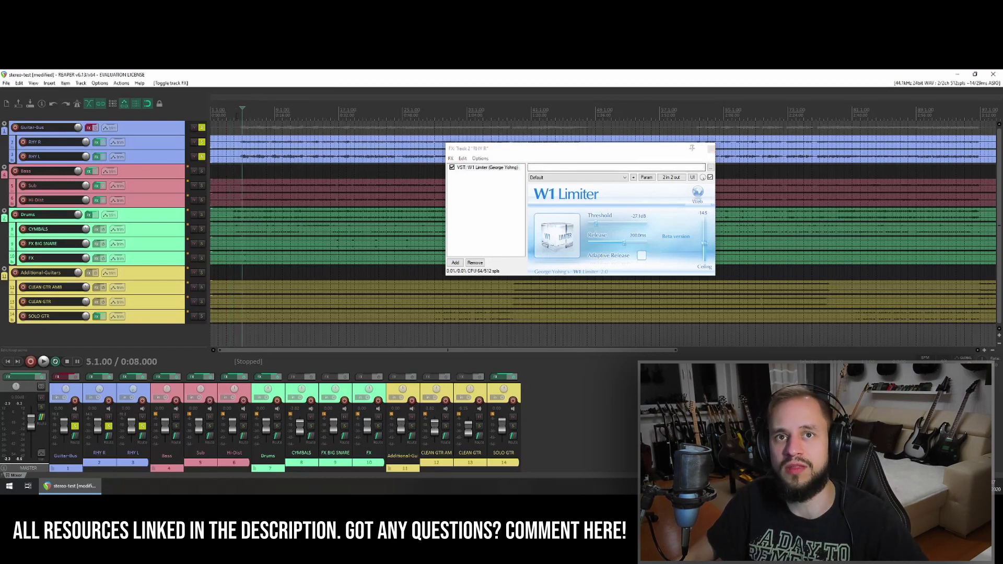
{"action": "key", "text": "space"}
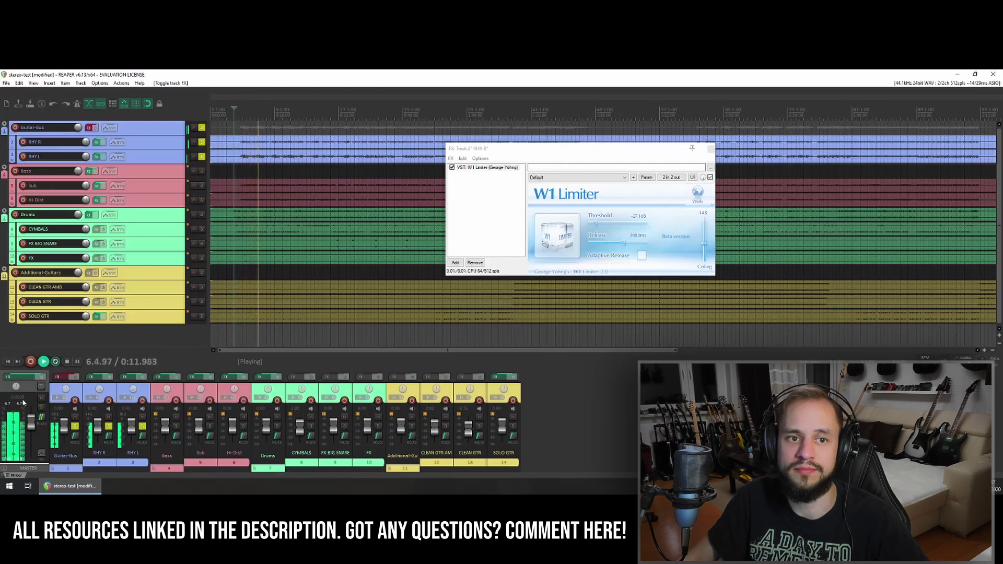
{"action": "key", "text": "space"}
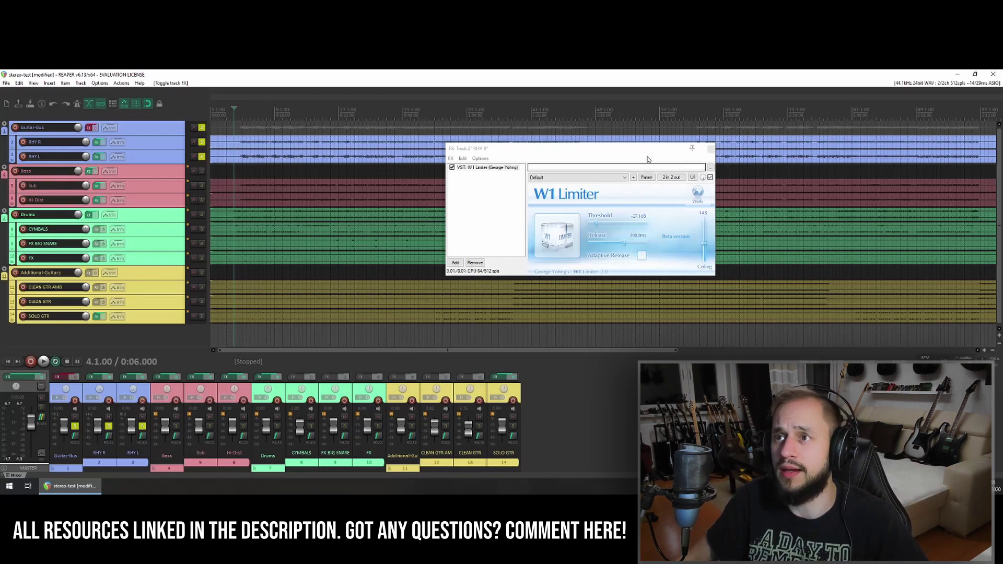
{"action": "left_click", "coordinate": [711, 150]}
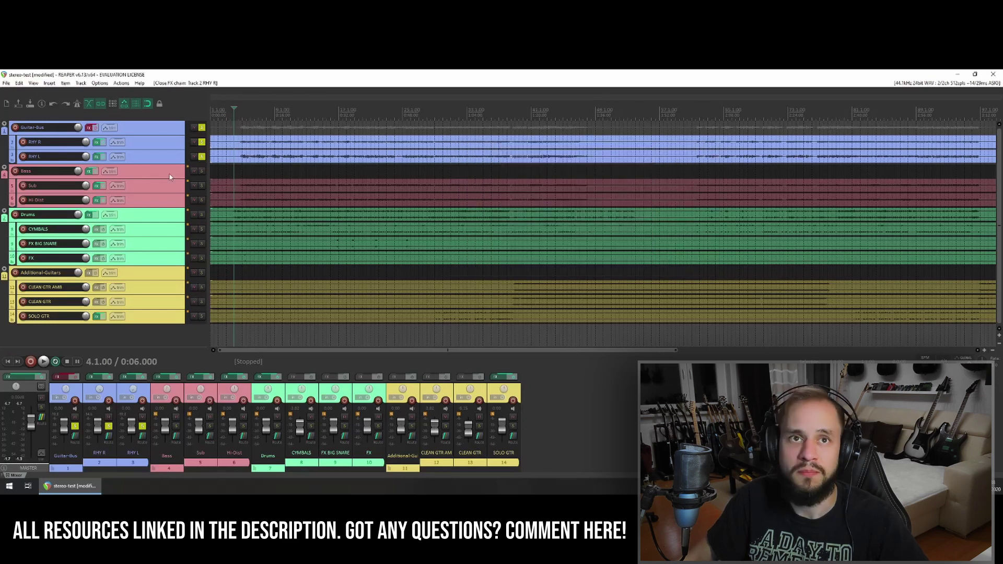
Open the Guitar-Bus FX chain and view the Dr Drive plugin settings.
{"action": "left_click", "coordinate": [88, 128]}
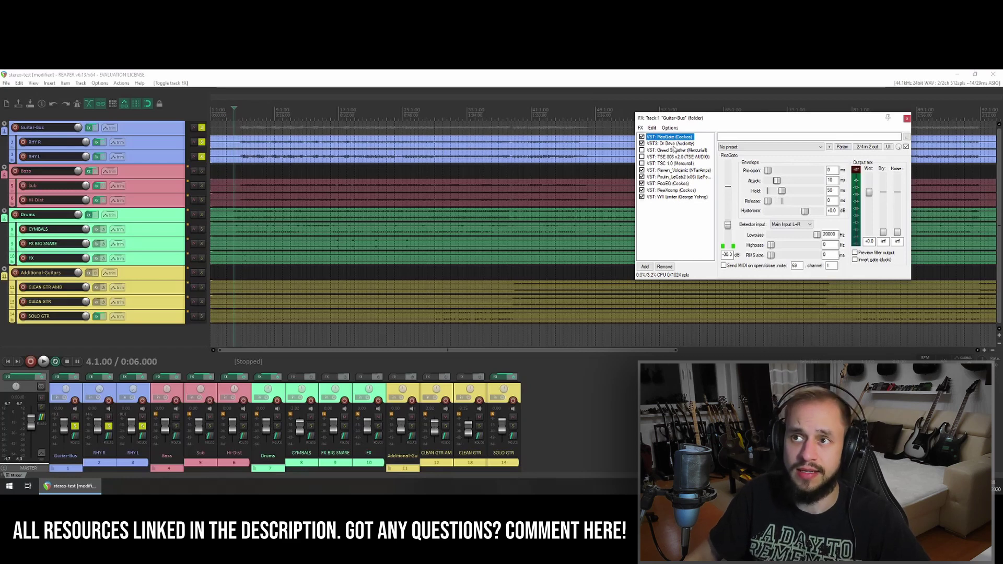
{"action": "left_click", "coordinate": [673, 144]}
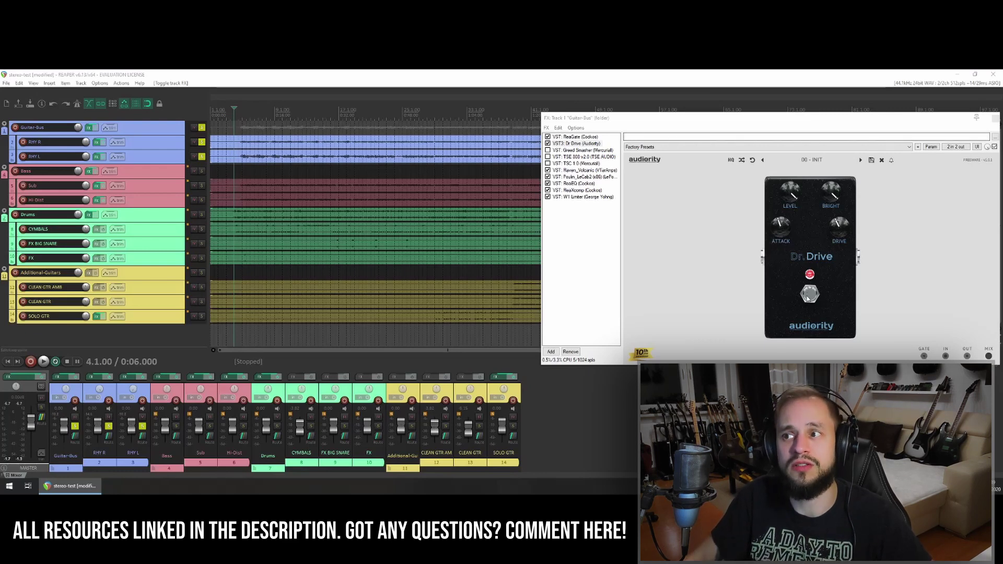
Audition the Guitar-Bus with the Dr. Drive pedal switched off, then view the Raven_Volcanic amp.
{"action": "left_click", "coordinate": [809, 294]}
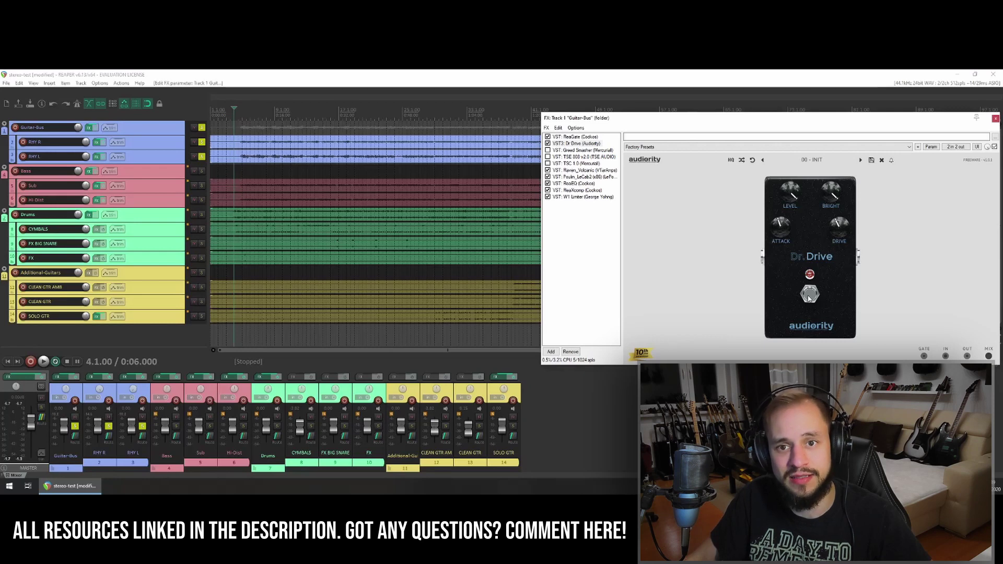
{"action": "key", "text": "space"}
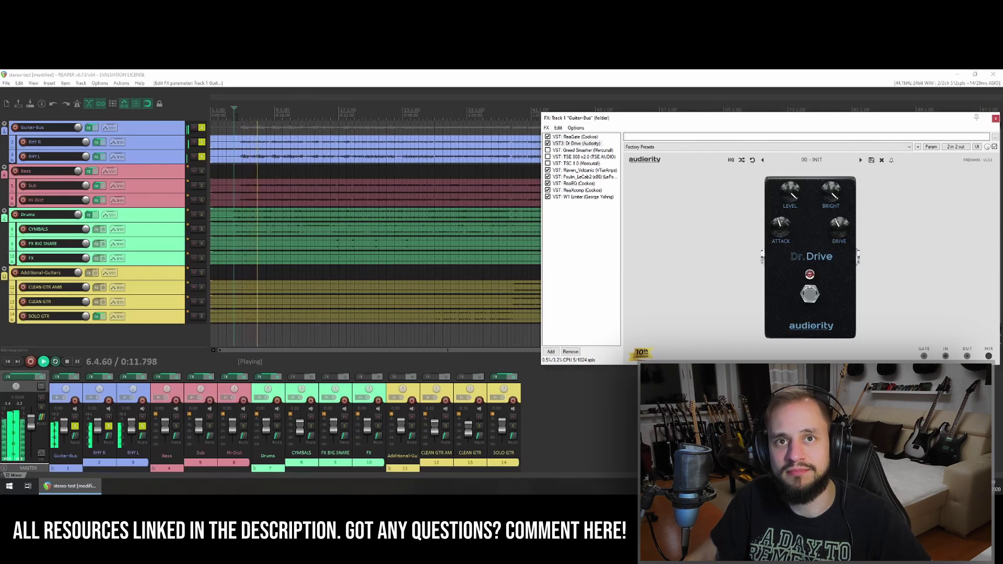
{"action": "key", "text": "space"}
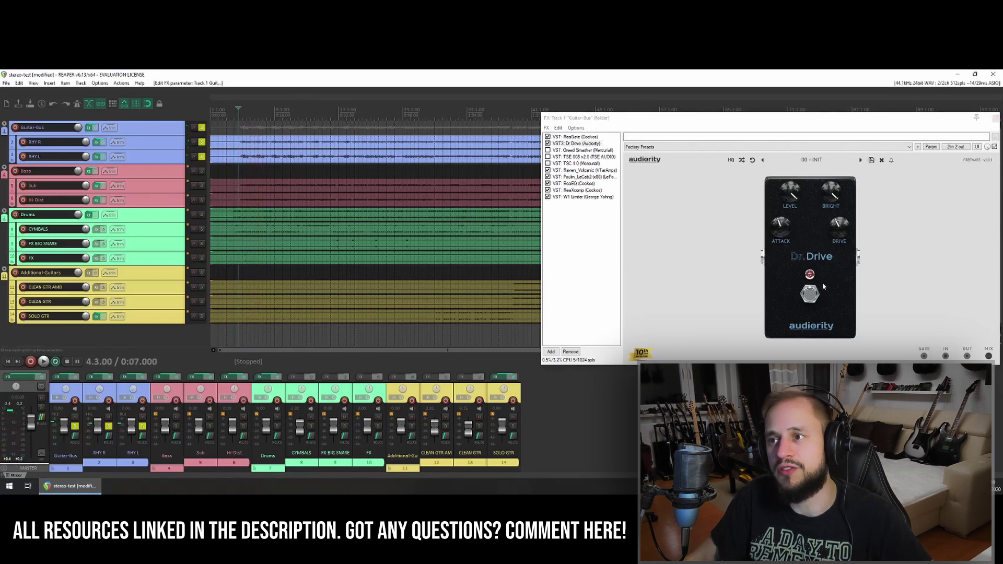
{"action": "key", "text": "space"}
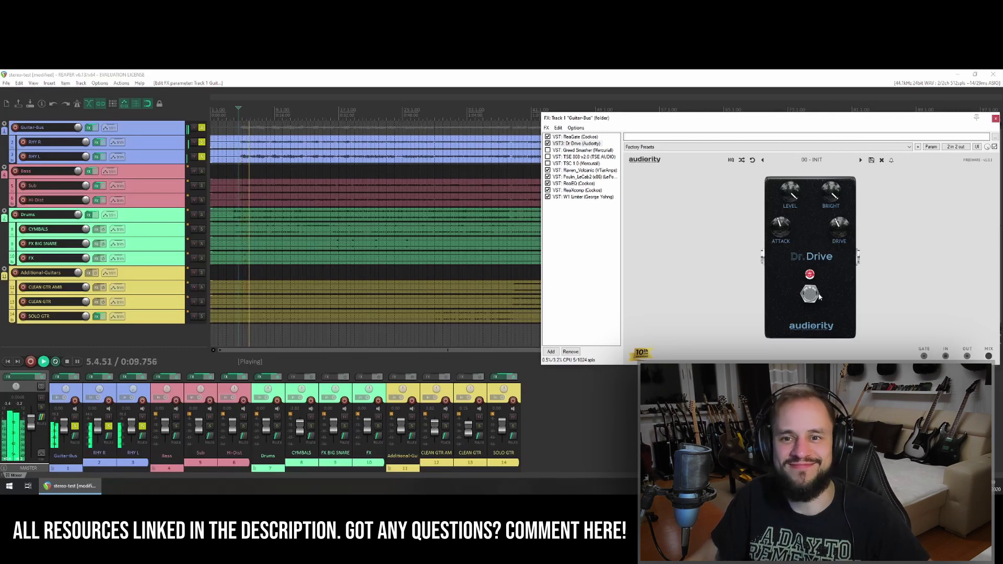
{"action": "key", "text": "space"}
{"action": "left_click", "coordinate": [585, 170]}
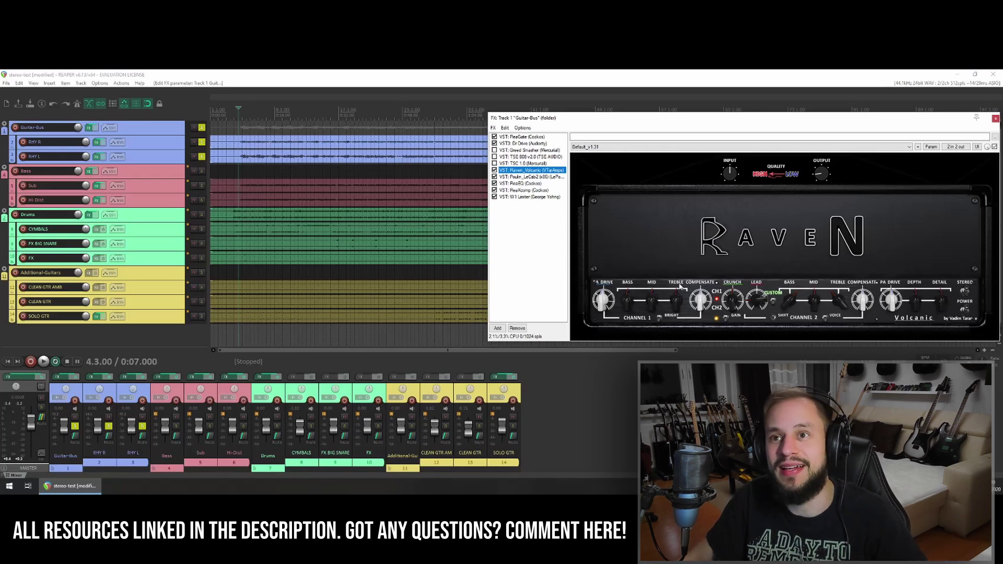
{"action": "double_click", "coordinate": [548, 178]}
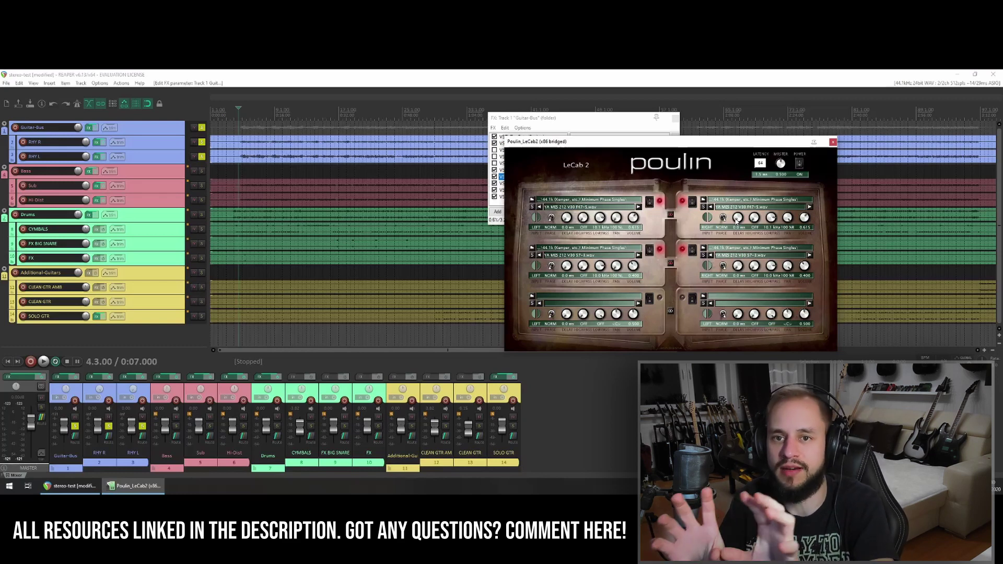
Turn off LeCab 2's middle-left cabinet slot and audition the change.
{"action": "left_click", "coordinate": [661, 248]}
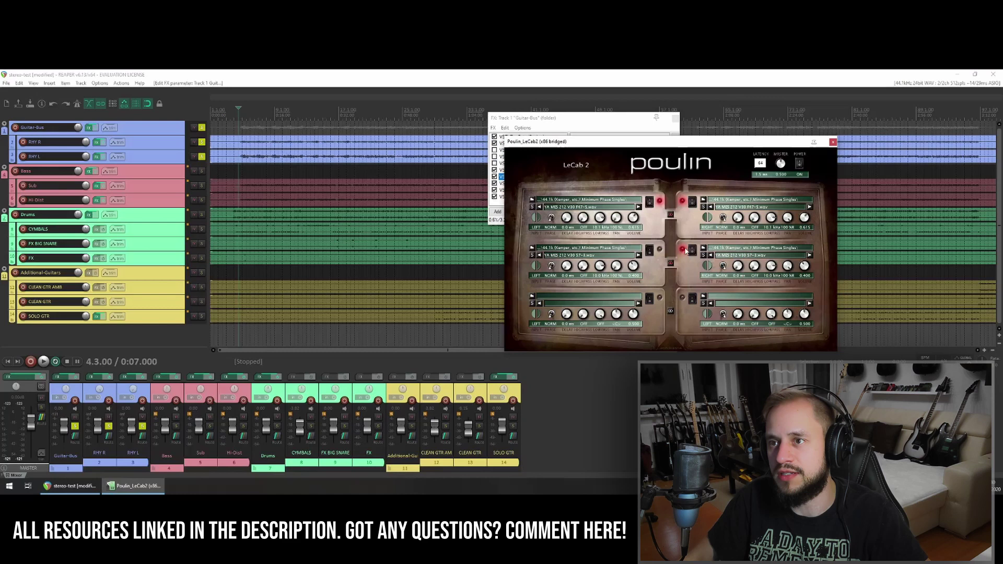
{"action": "left_click", "coordinate": [251, 141]}
{"action": "key", "text": "space"}
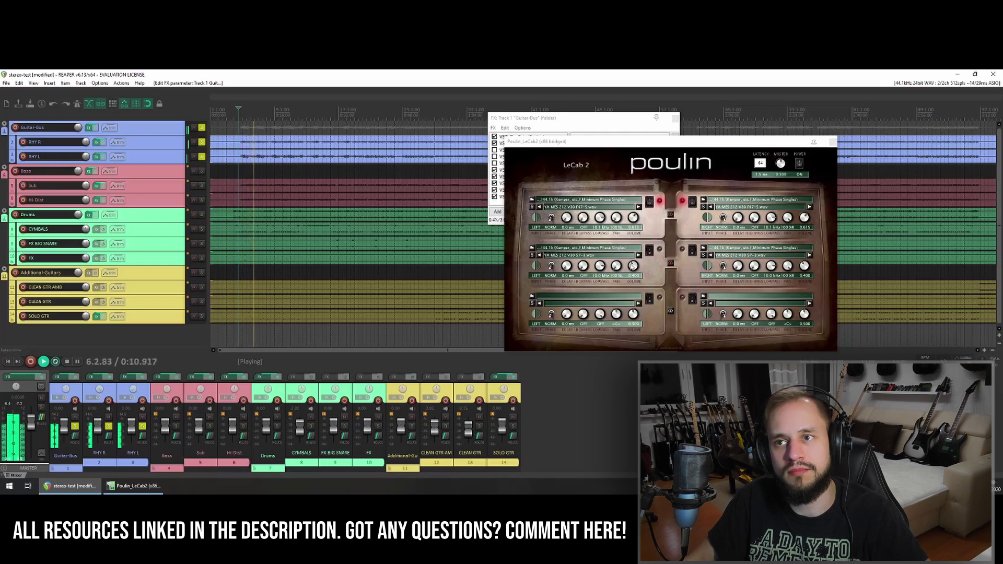
{"action": "key", "text": "space"}
Turn on another cabinet impulse in LeCab 2 and audition it.
{"action": "left_click", "coordinate": [689, 203]}
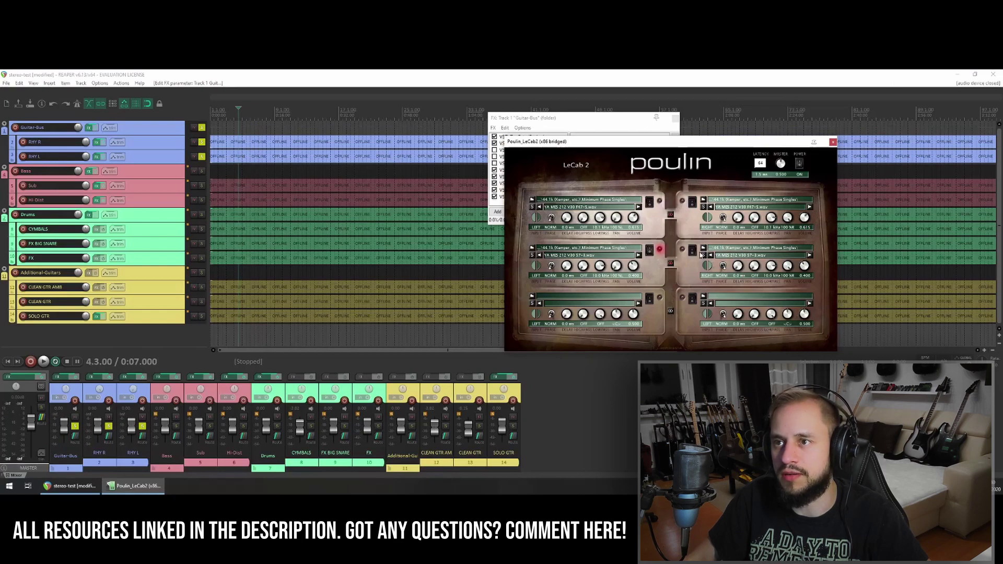
{"action": "left_click", "coordinate": [683, 250]}
{"action": "left_click", "coordinate": [234, 106]}
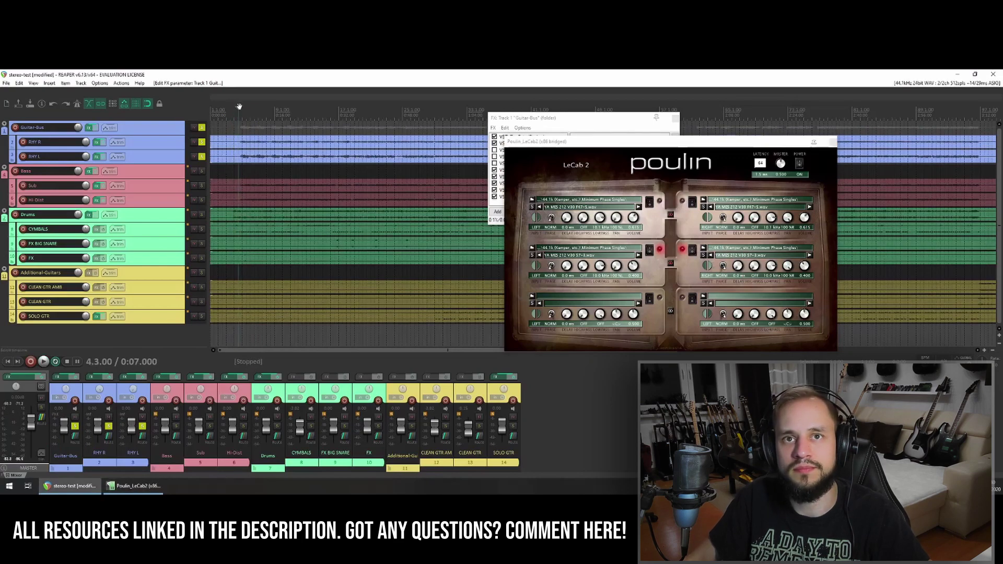
{"action": "key", "text": "space"}
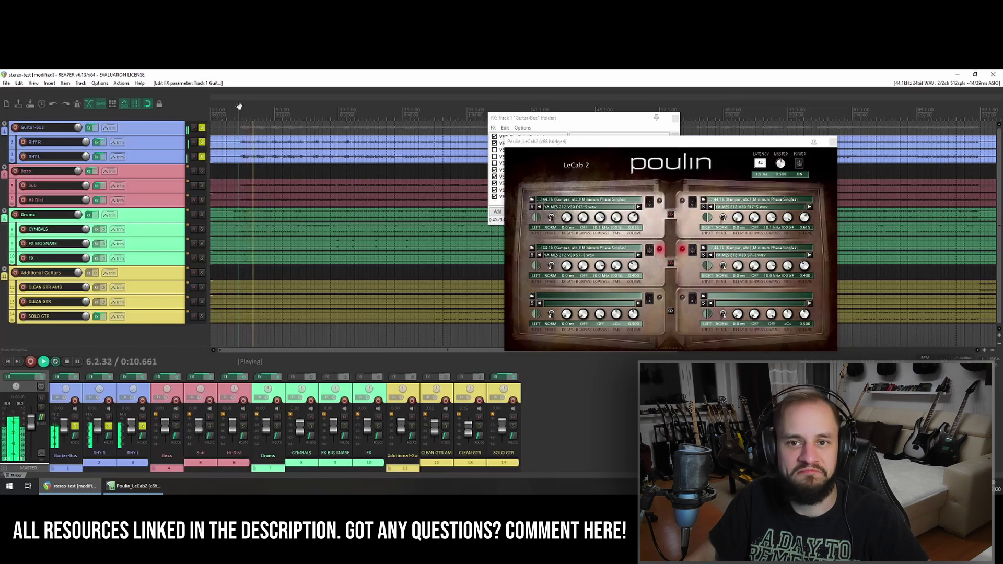
{"action": "key", "text": "space"}
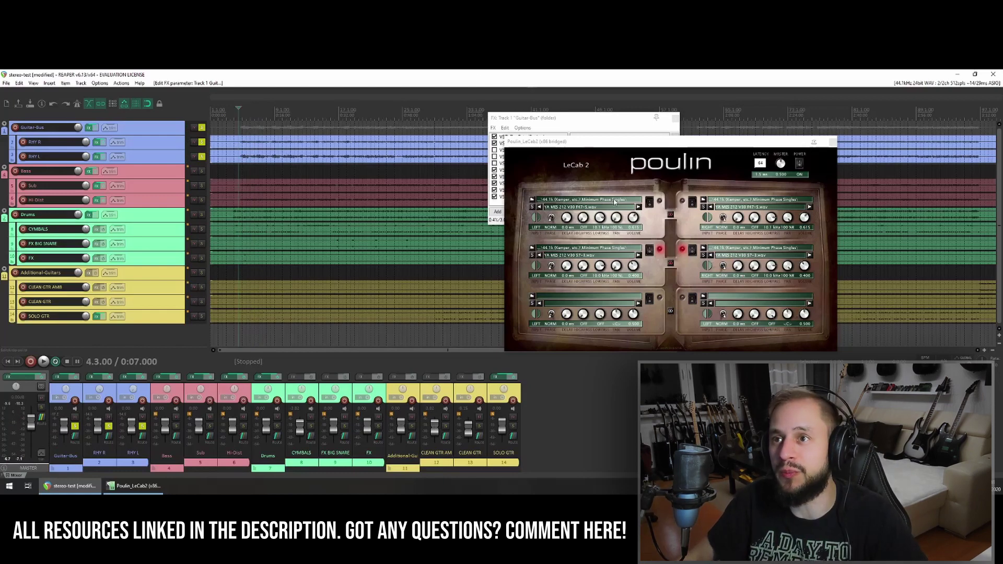
Enable the top pair of cabinet slots, audition them, and close LeCab 2.
{"action": "left_click", "coordinate": [682, 203]}
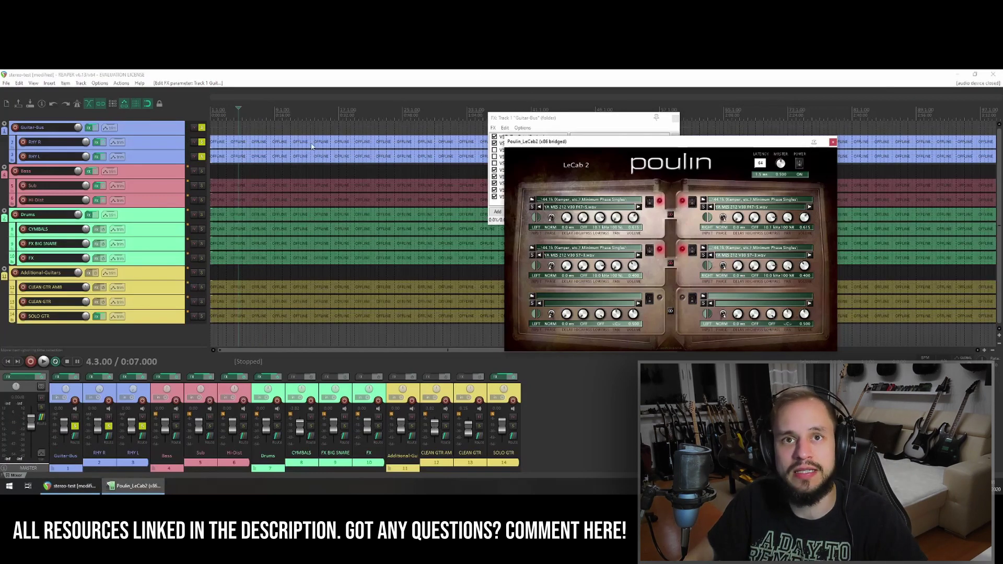
{"action": "key", "text": "space"}
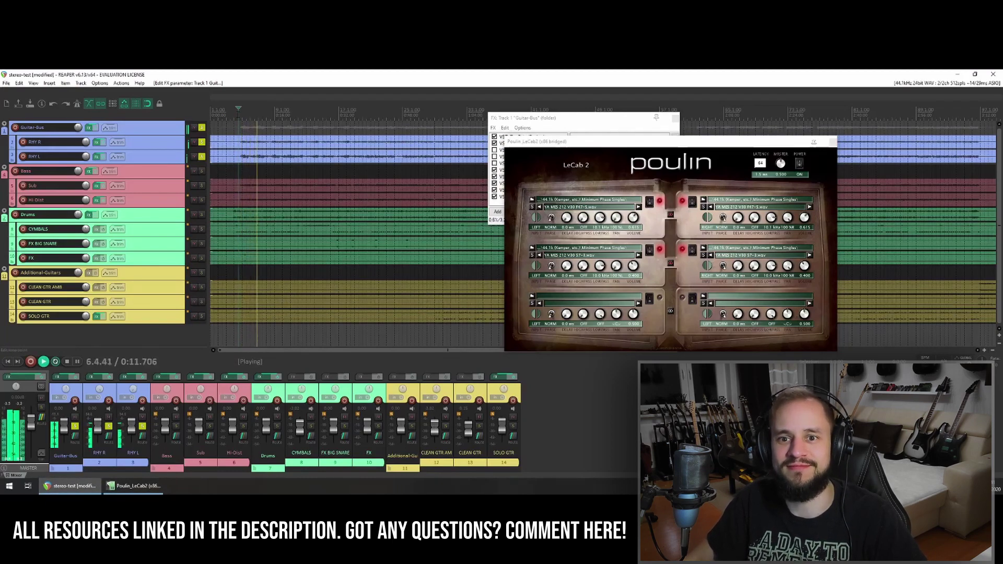
{"action": "key", "text": "space"}
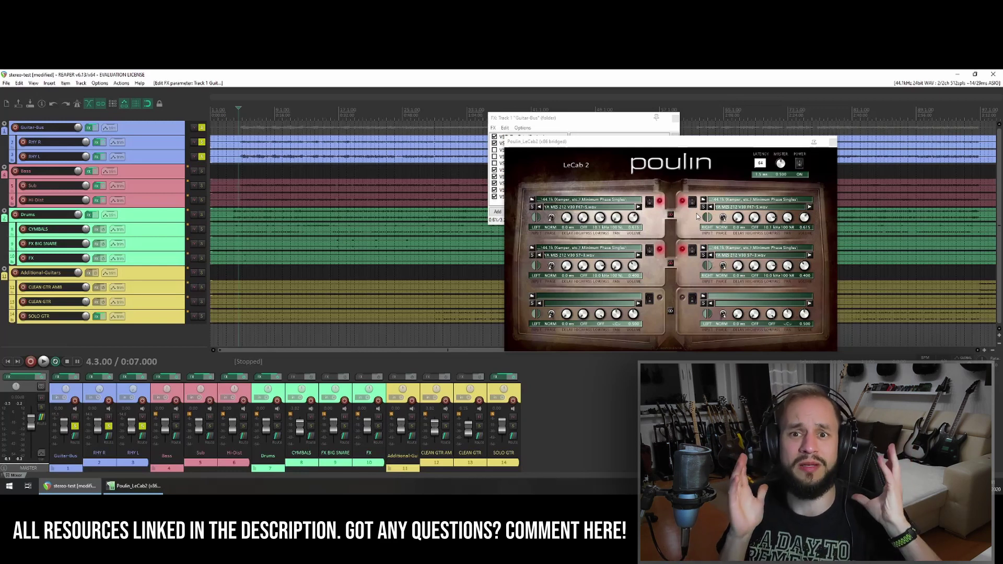
{"action": "left_click", "coordinate": [831, 142]}
{"action": "left_click", "coordinate": [514, 185]}
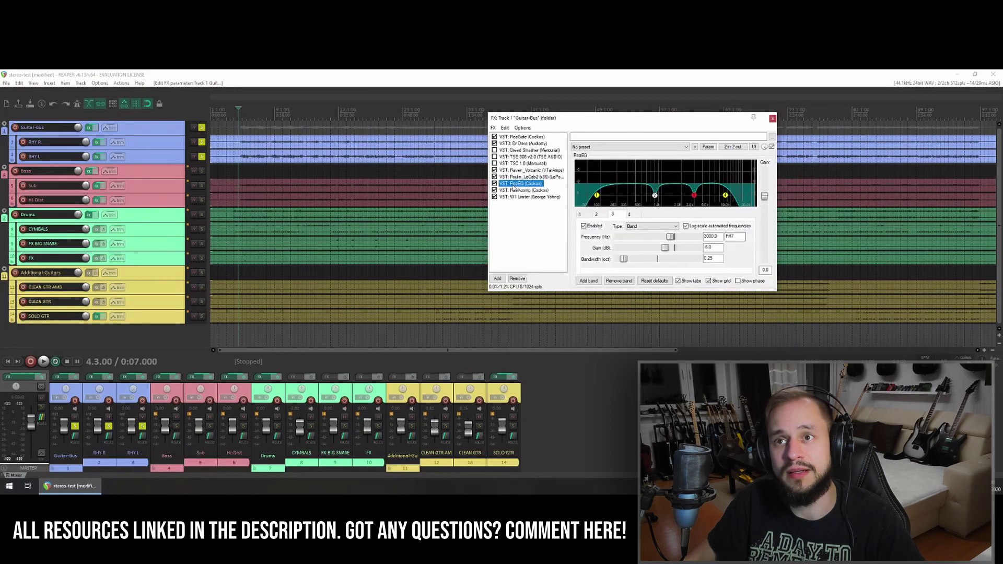
{"action": "left_click", "coordinate": [586, 217]}
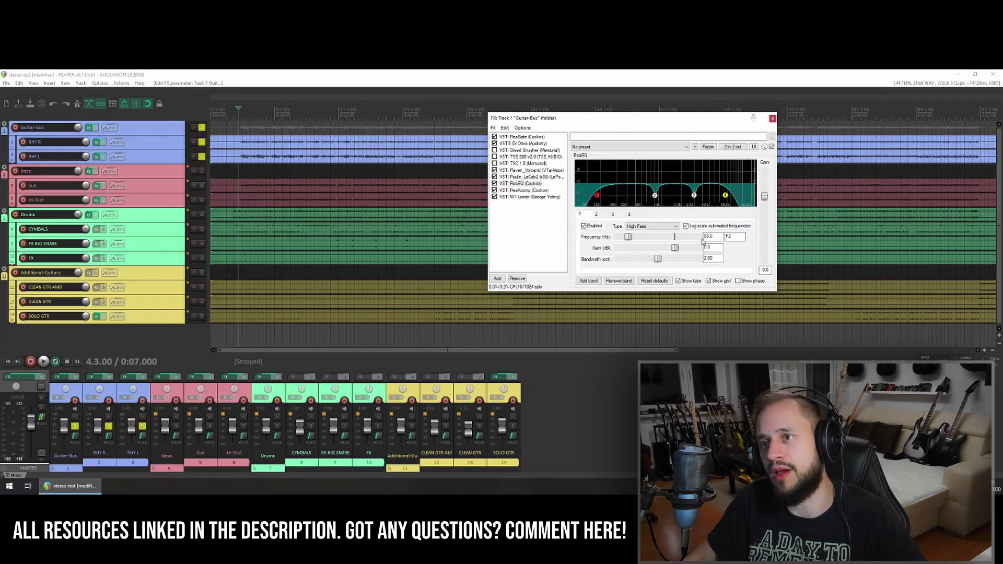
{"action": "left_click", "coordinate": [637, 215]}
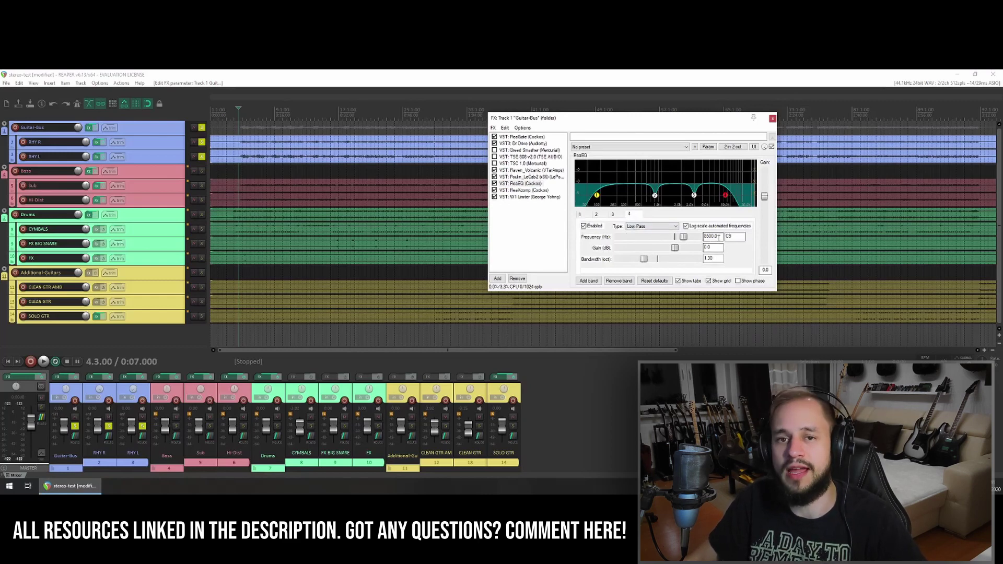
{"action": "left_click", "coordinate": [597, 216]}
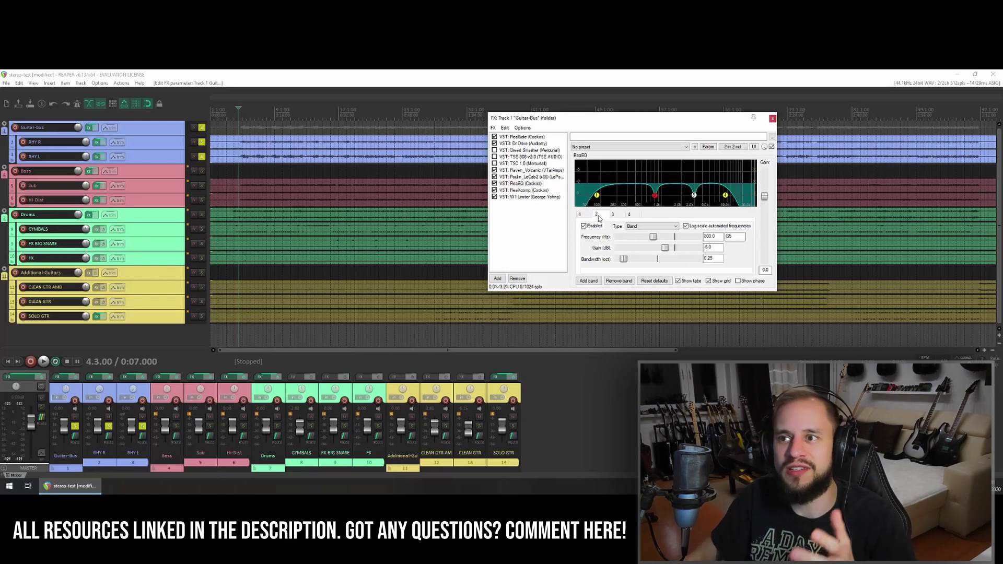
{"action": "left_click", "coordinate": [612, 215]}
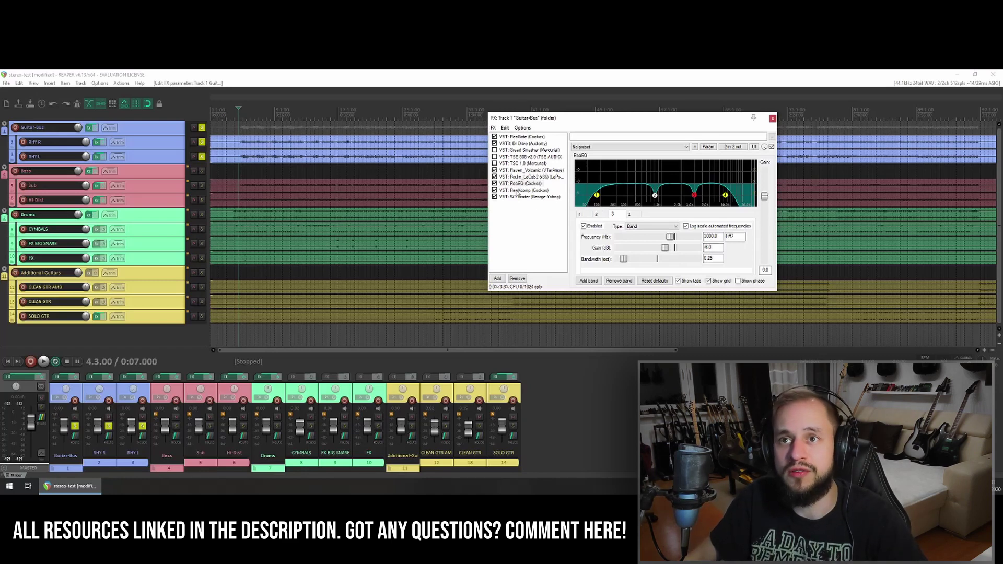
{"action": "left_click", "coordinate": [494, 183]}
{"action": "key", "text": "space"}
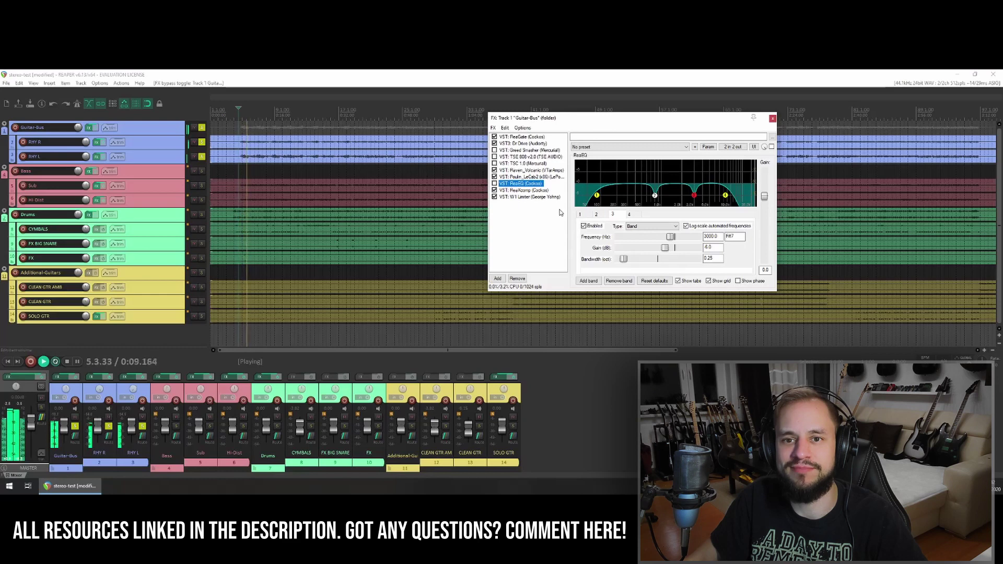
{"action": "key", "text": "space"}
{"action": "left_click", "coordinate": [494, 183]}
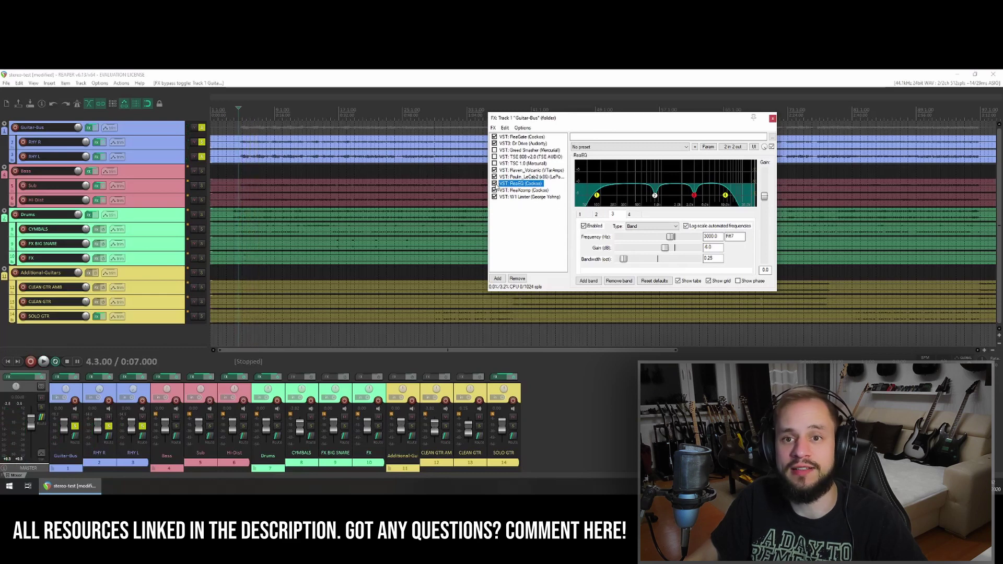
{"action": "key", "text": "space"}
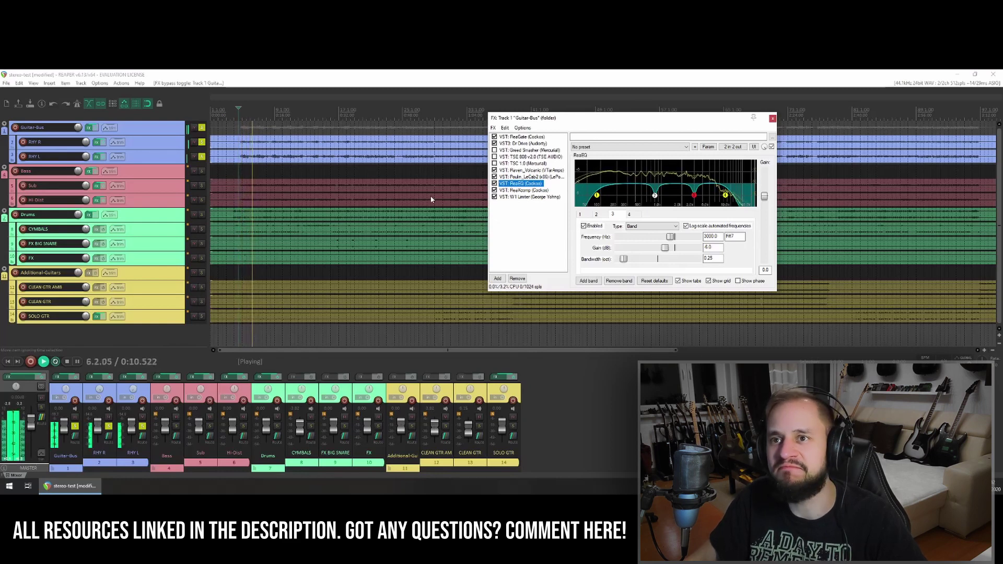
{"action": "key", "text": "space"}
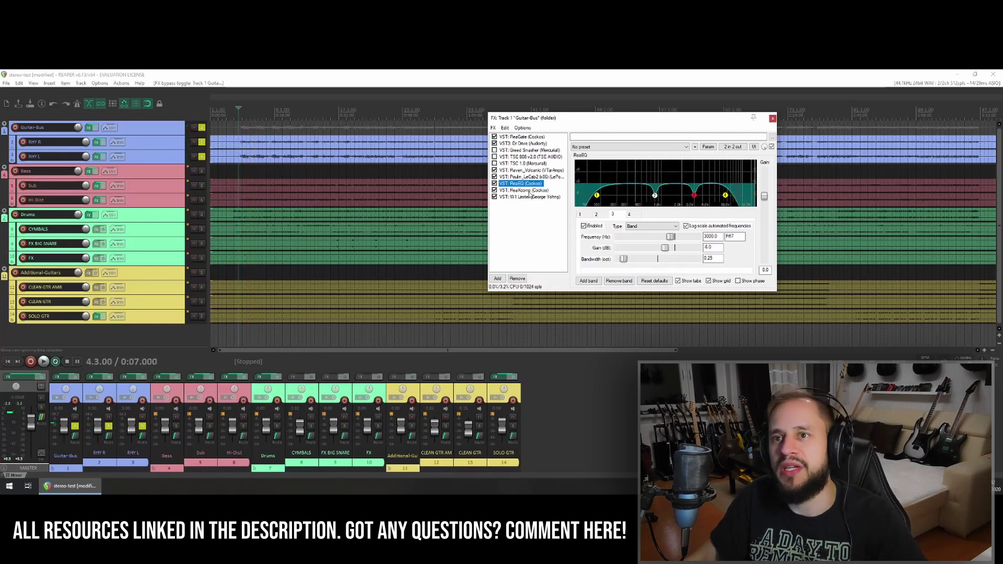
Inspect ReaXcomp's bands, from the 150 Hz low band to the 6500 Hz top band.
{"action": "left_click", "coordinate": [530, 191]}
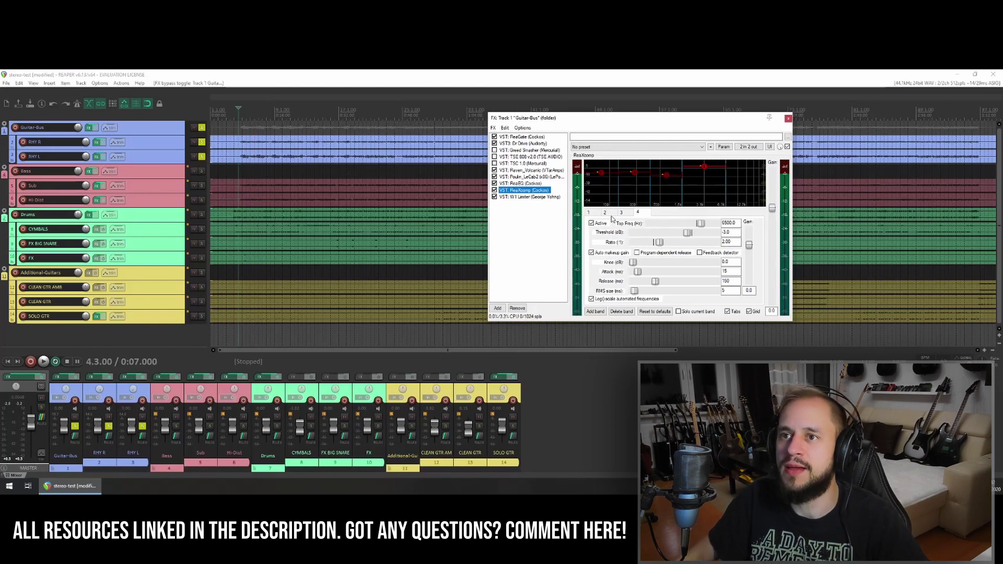
{"action": "left_click", "coordinate": [589, 213]}
{"action": "left_click", "coordinate": [604, 213]}
{"action": "left_click", "coordinate": [637, 214]}
{"action": "left_click", "coordinate": [594, 215]}
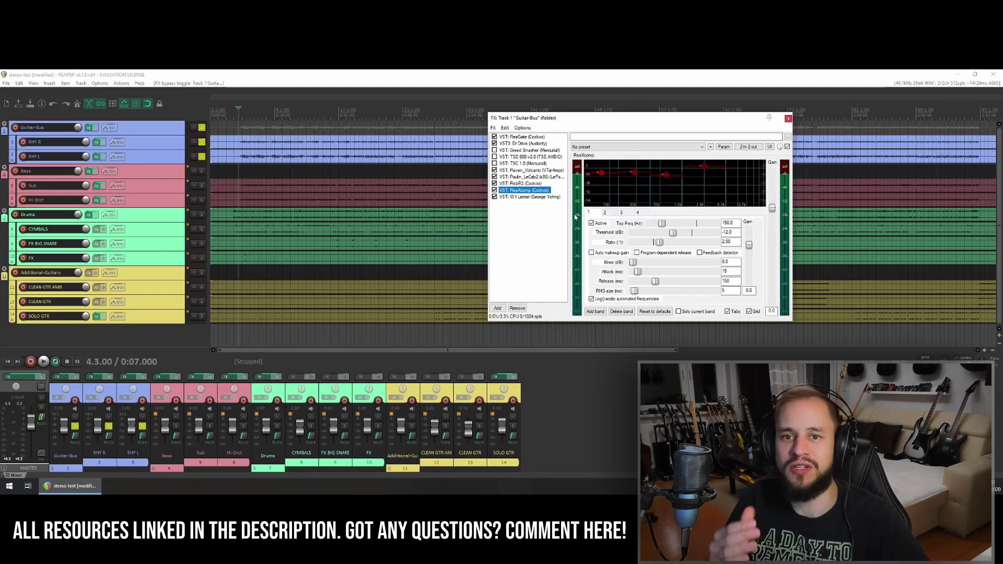
{"action": "left_click", "coordinate": [637, 213]}
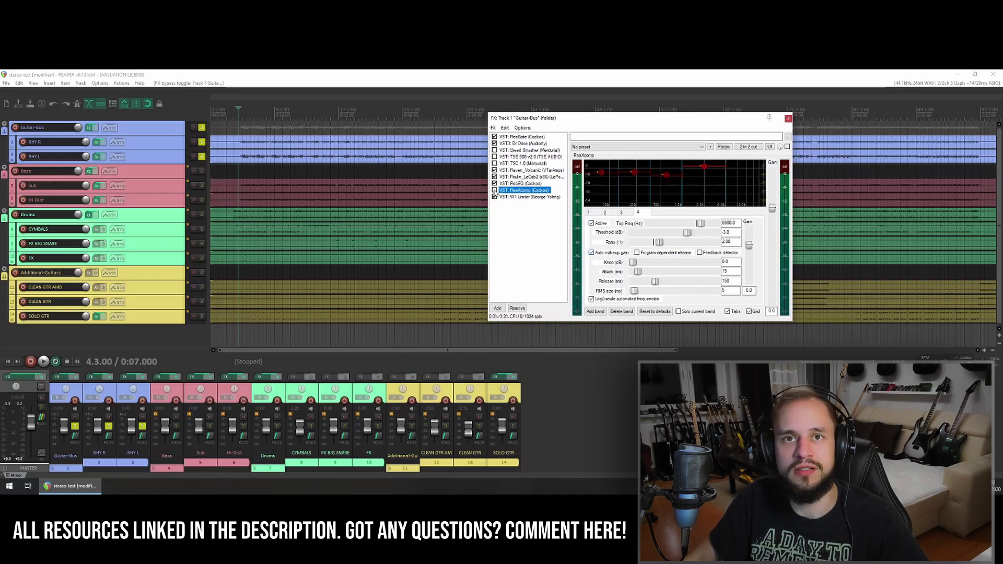
Compare the guitars with ReaXcomp bypassed and re-enabled during playback.
{"action": "key", "text": "space"}
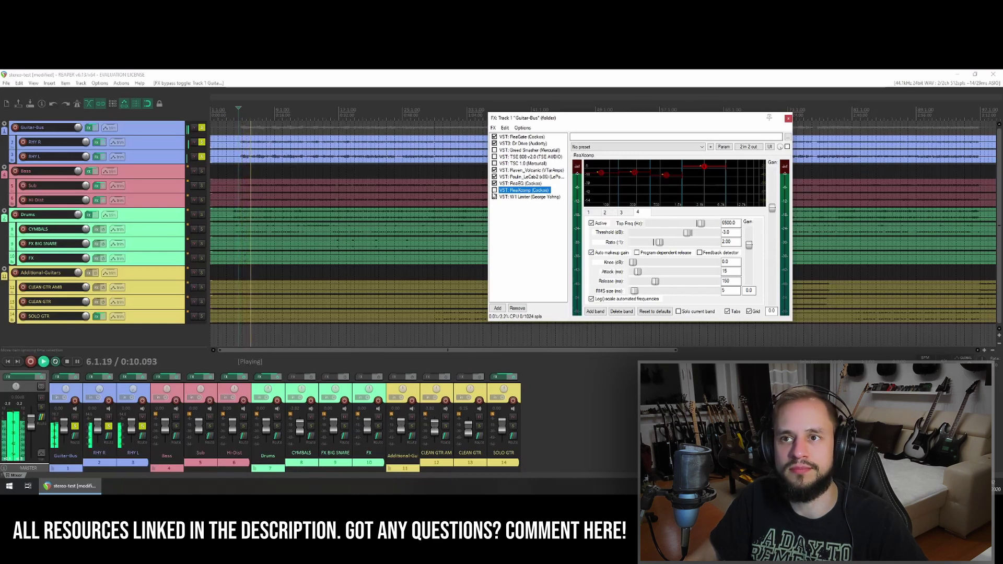
{"action": "left_click", "coordinate": [494, 190]}
{"action": "key", "text": "space"}
{"action": "key", "text": "space"}
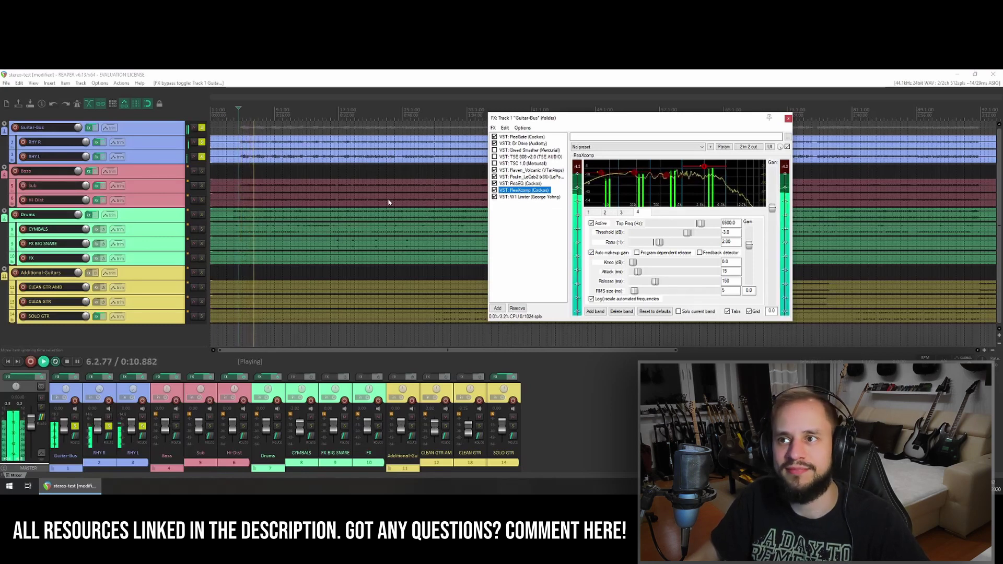
{"action": "key", "text": "space"}
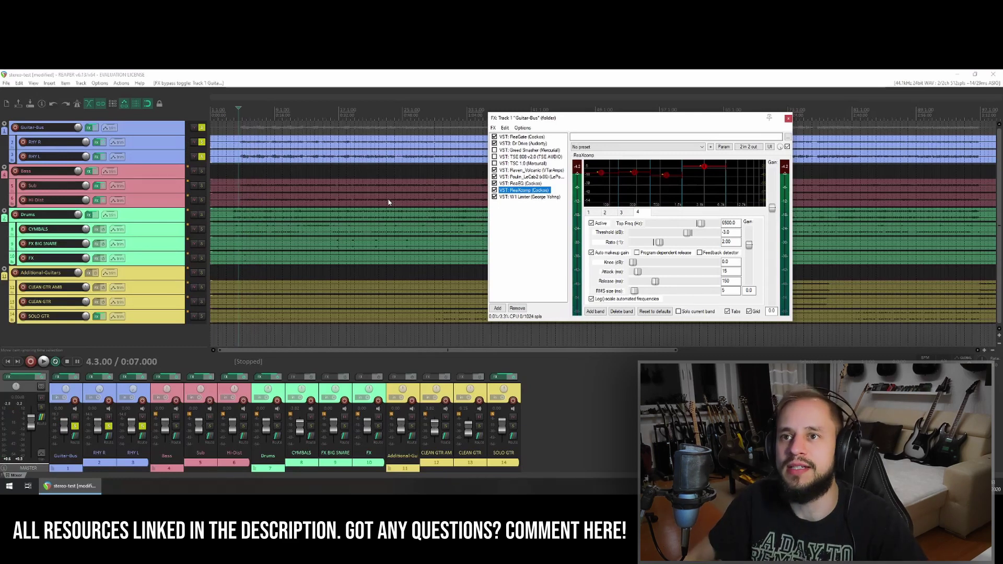
View the Guitar-Bus W1 Limiter at -3.0 dB threshold, then close the chain.
{"action": "left_click", "coordinate": [512, 197]}
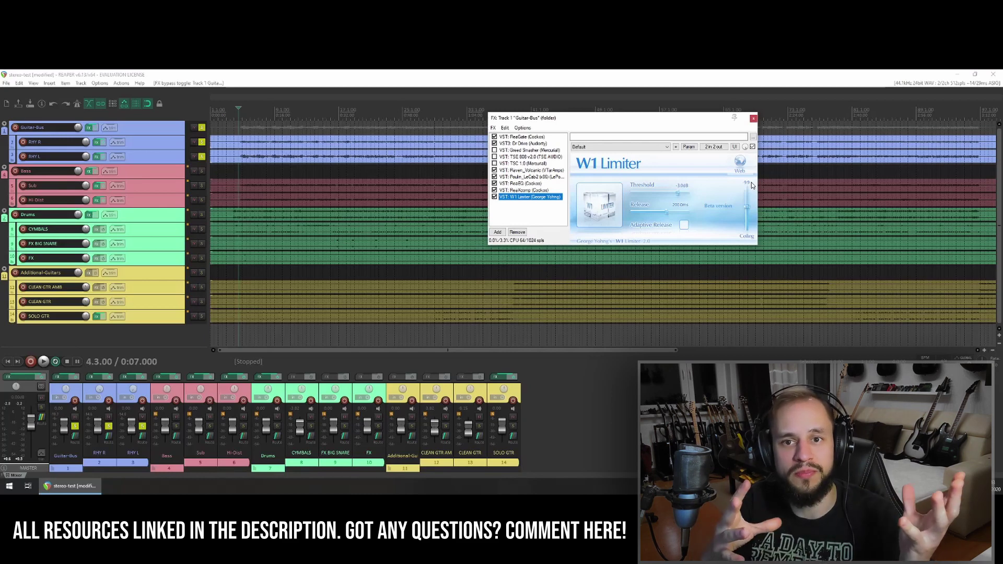
{"action": "left_click", "coordinate": [753, 120]}
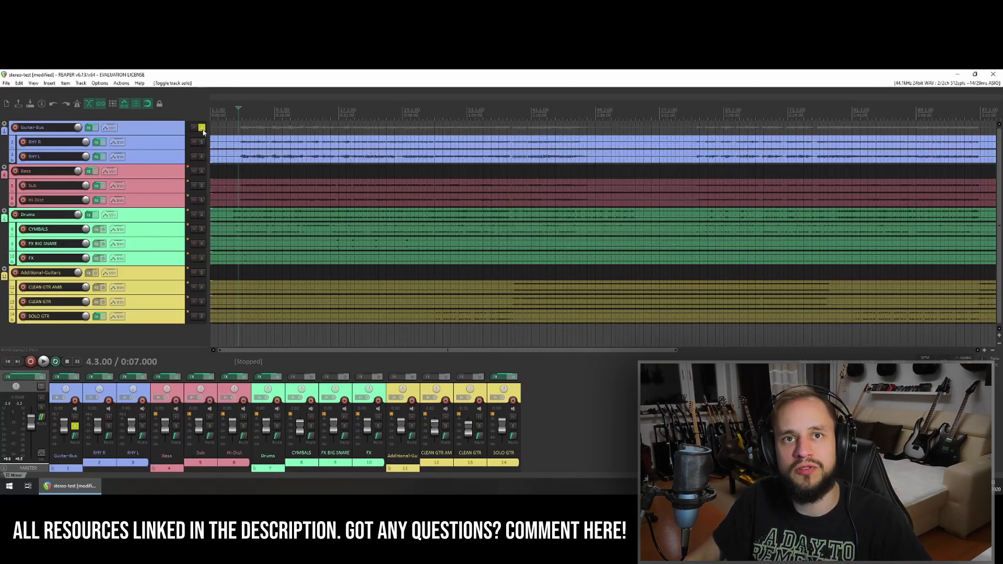
Unsolo Guitar-Bus, solo the Bass folder, and play the soloed bass.
{"action": "left_click", "coordinate": [202, 127]}
{"action": "left_click", "coordinate": [202, 171]}
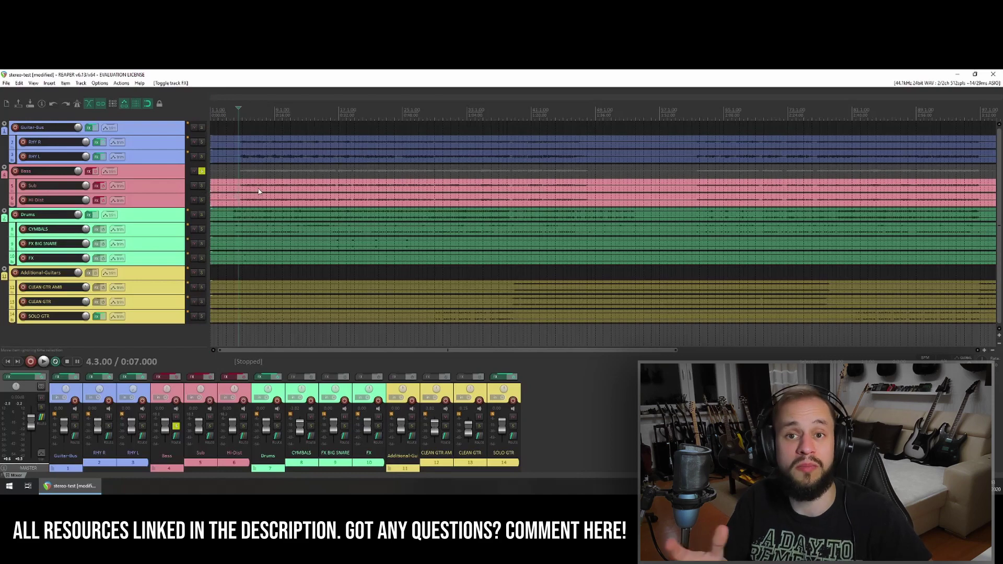
{"action": "key", "text": "space"}
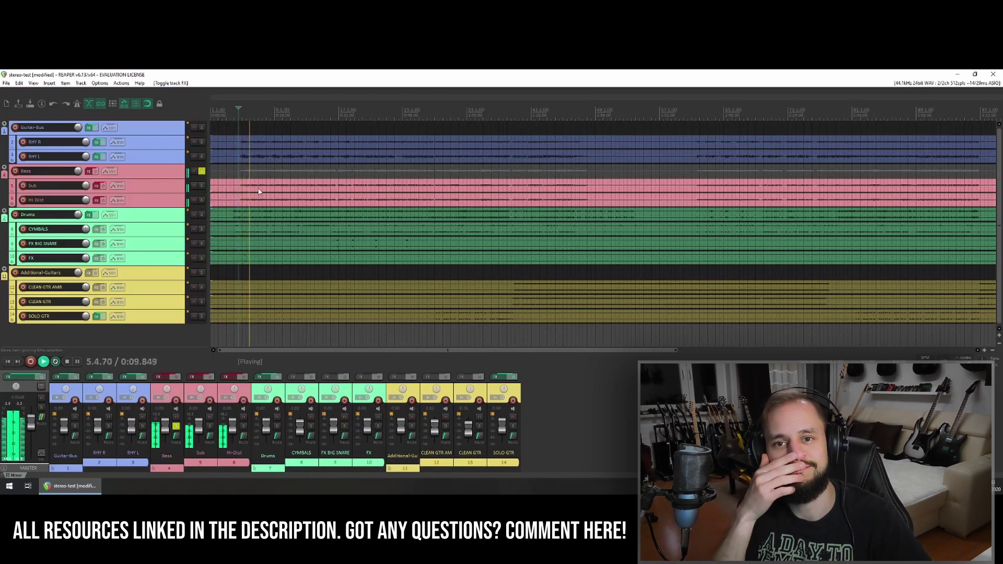
{"action": "key", "text": "space"}
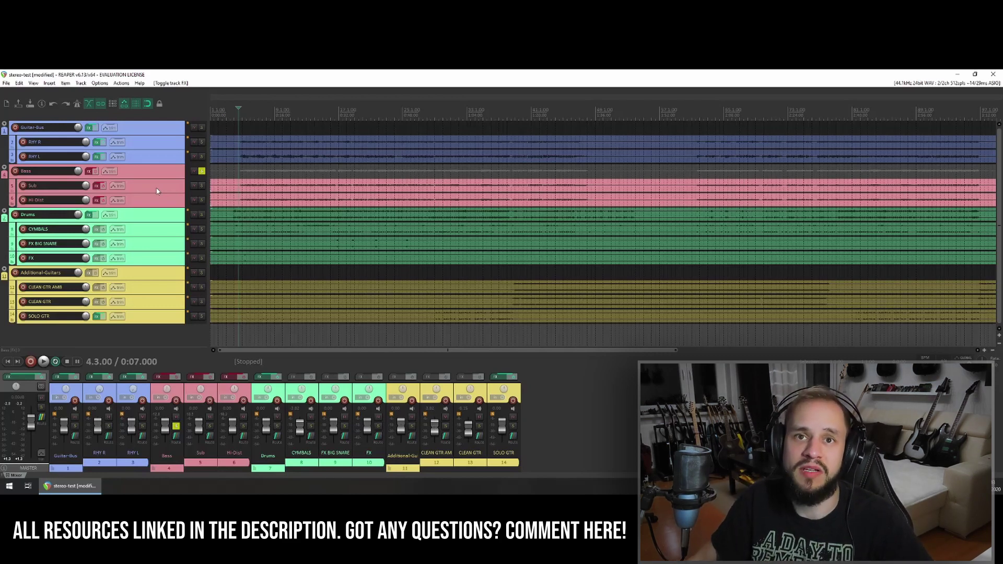
Open the Sub FX chain, solo Sub instead of Bass, and inspect ReaEQ and NadIR.
{"action": "left_click", "coordinate": [98, 186]}
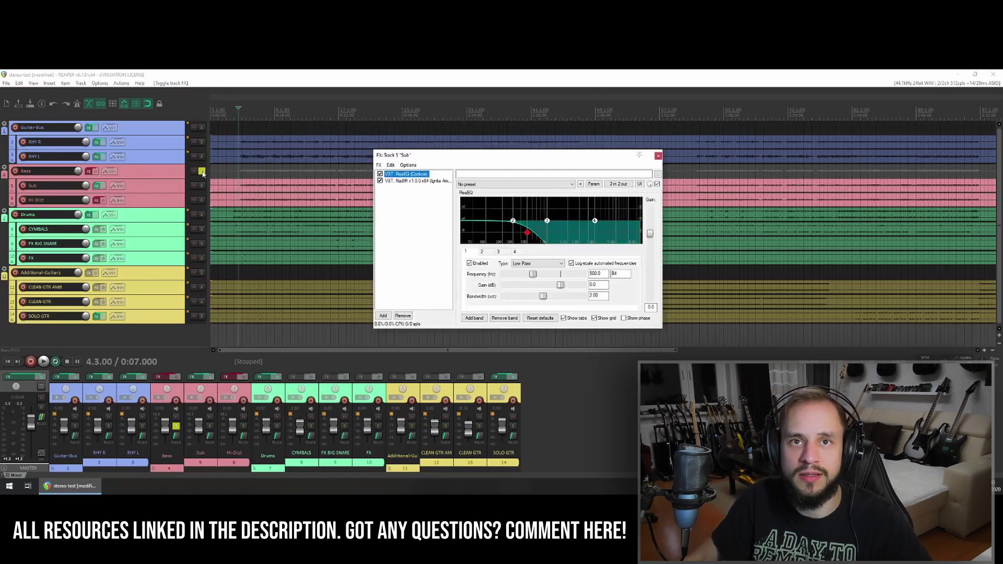
{"action": "left_click", "coordinate": [202, 171]}
{"action": "left_click", "coordinate": [202, 186]}
{"action": "left_click", "coordinate": [420, 174]}
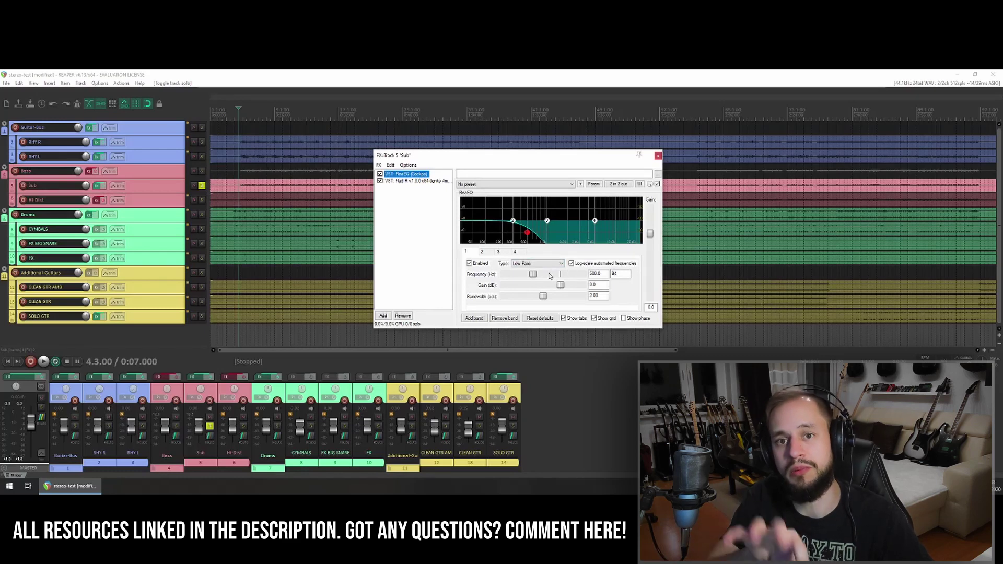
{"action": "left_click", "coordinate": [418, 180]}
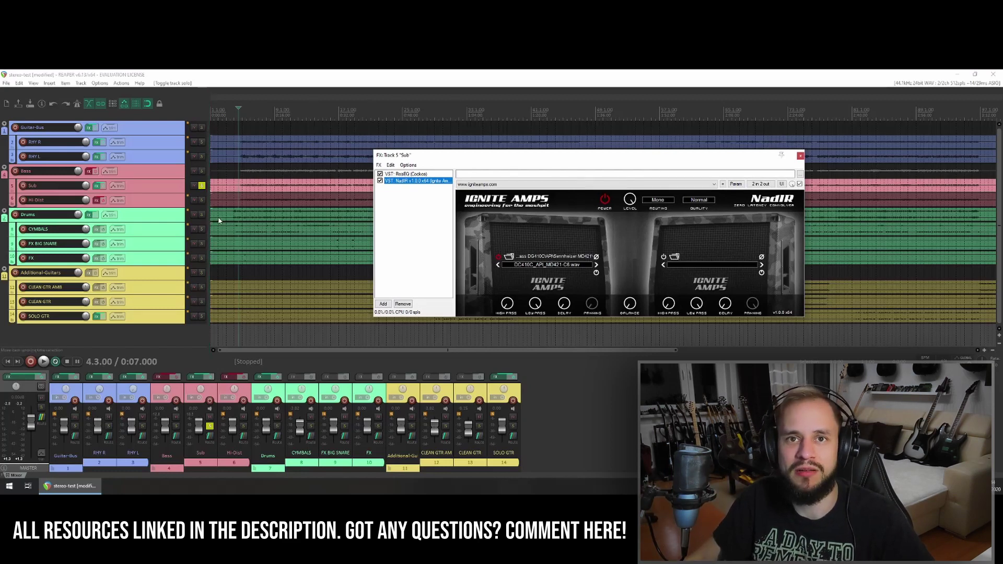
Play the soloed Sub track and close its effects chain.
{"action": "key", "text": "space"}
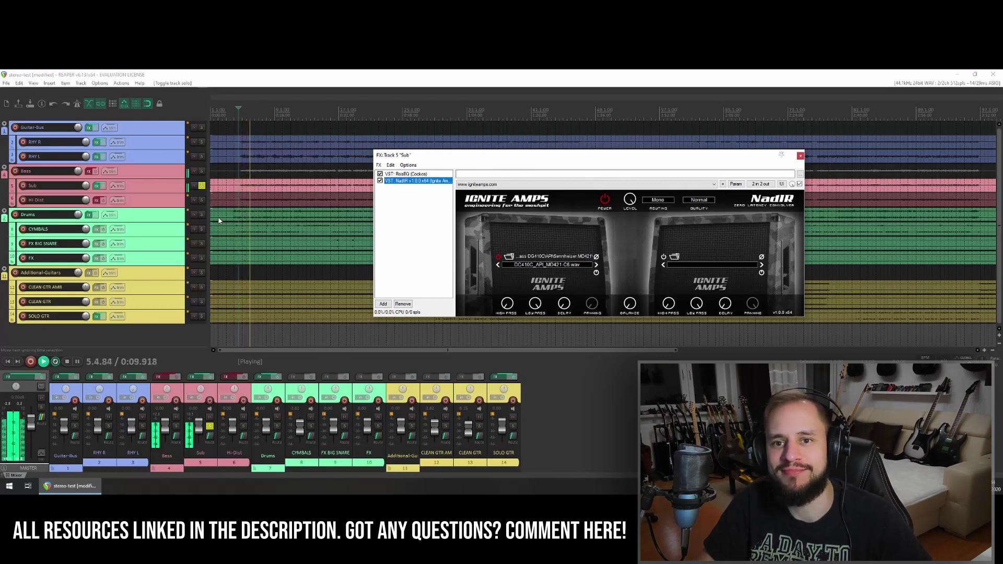
{"action": "key", "text": "space"}
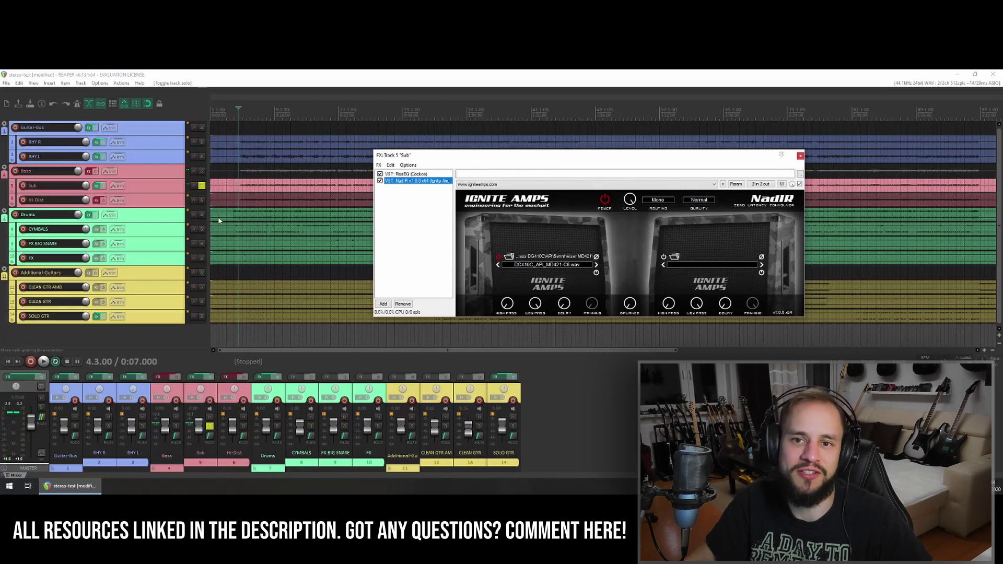
{"action": "left_click", "coordinate": [800, 156]}
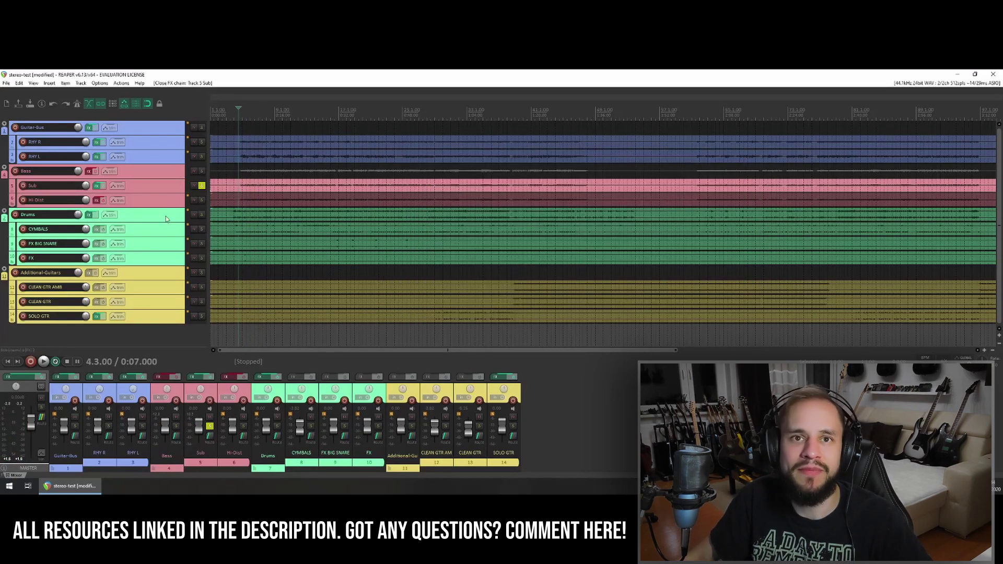
Solo Hi-Dist, check ReaEQ bands 1 and 4 in its FX chain, and show Greed Smasher.
{"action": "left_click", "coordinate": [201, 200]}
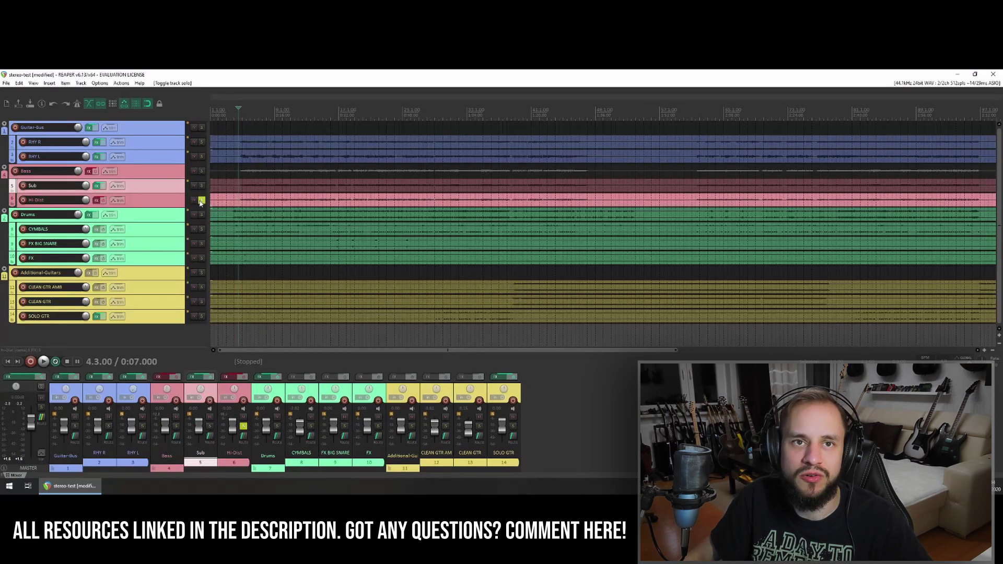
{"action": "left_click", "coordinate": [97, 201]}
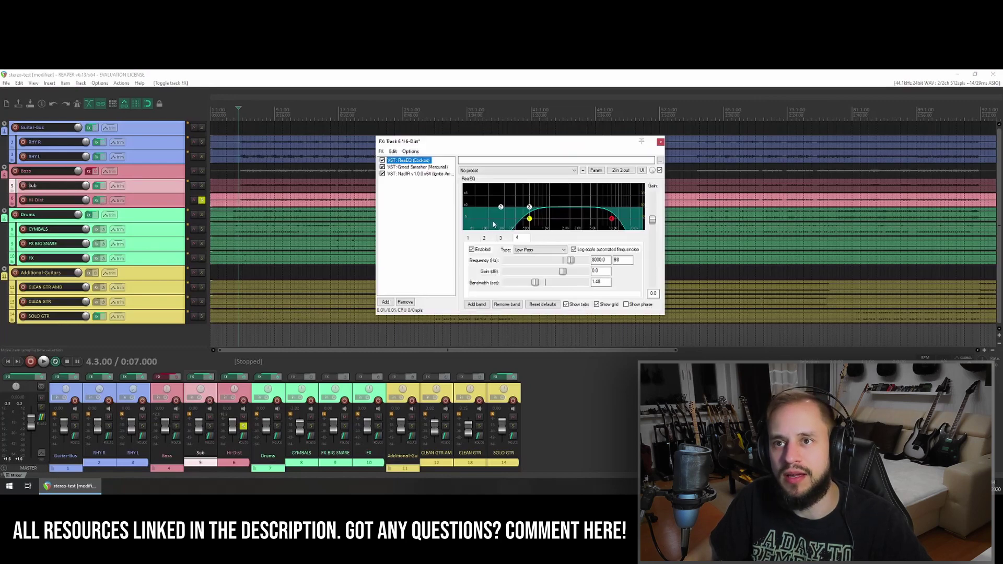
{"action": "left_click", "coordinate": [476, 240]}
{"action": "left_click", "coordinate": [518, 238]}
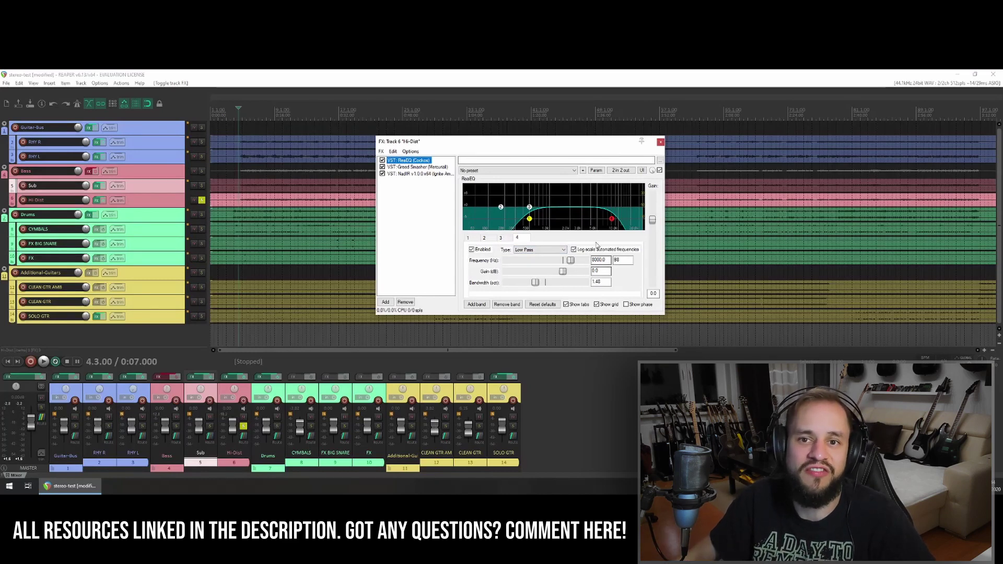
{"action": "left_click", "coordinate": [426, 167]}
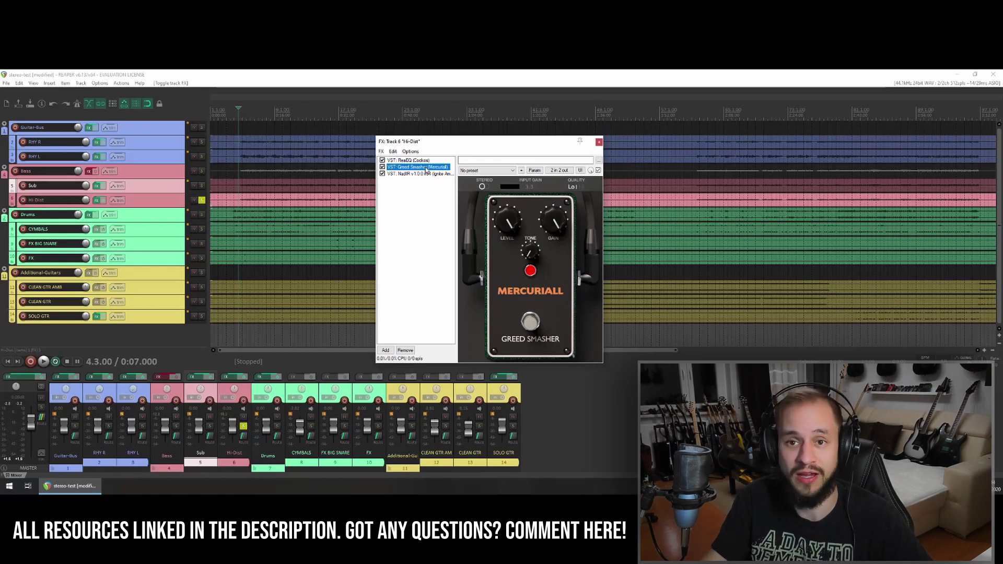
Play Hi-Dist with the Greed Smasher distortion pedal switched off.
{"action": "left_click", "coordinate": [531, 322]}
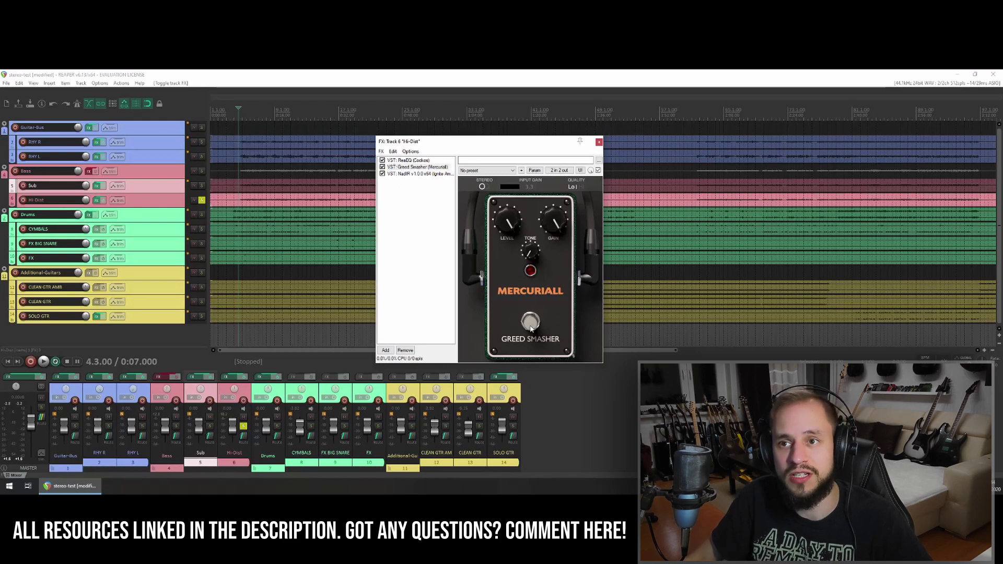
{"action": "key", "text": "space"}
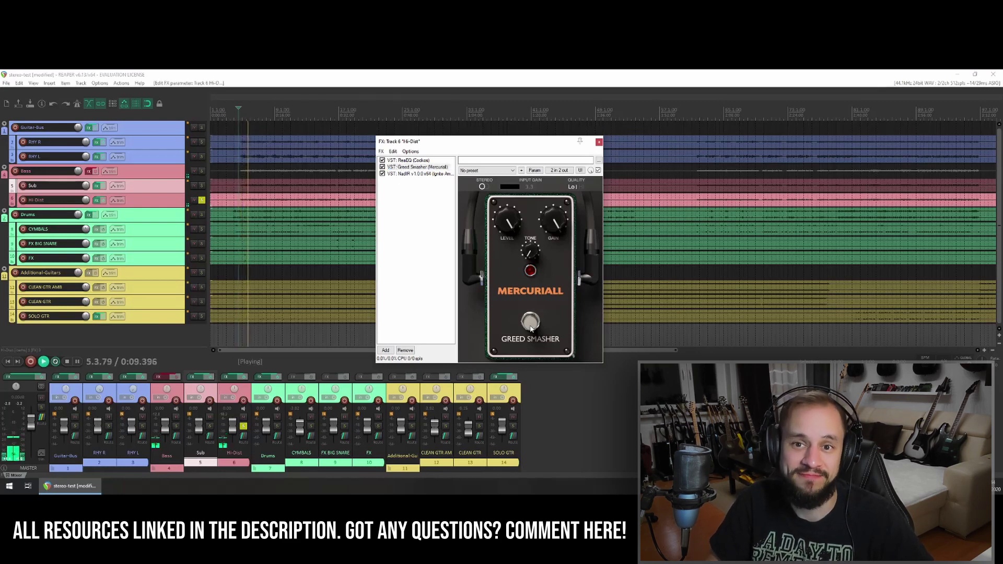
{"action": "key", "text": "space"}
Re-engage Greed Smasher, play Hi-Dist again, then display the NadIR cabinet loader.
{"action": "left_click", "coordinate": [531, 323]}
{"action": "key", "text": "space"}
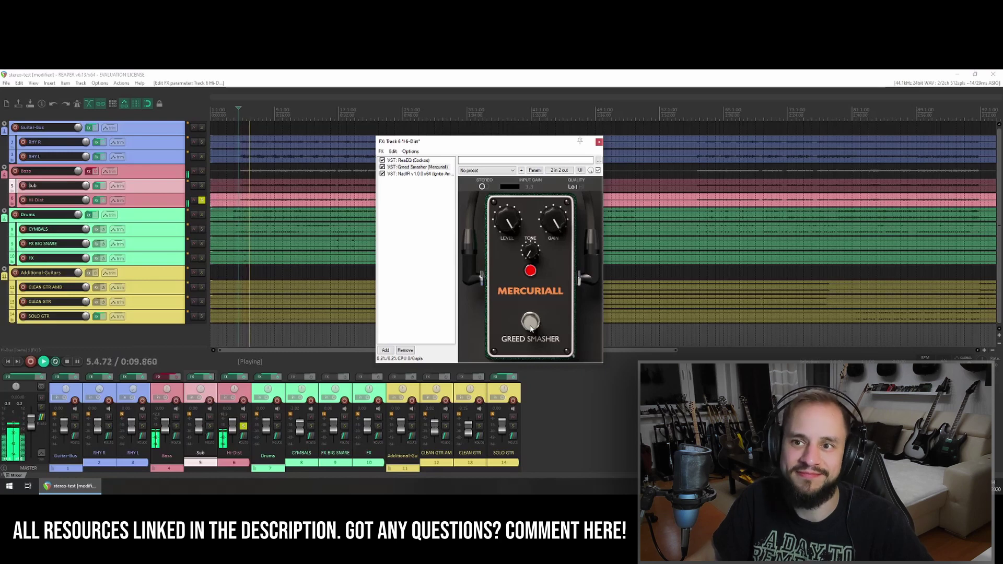
{"action": "key", "text": "space"}
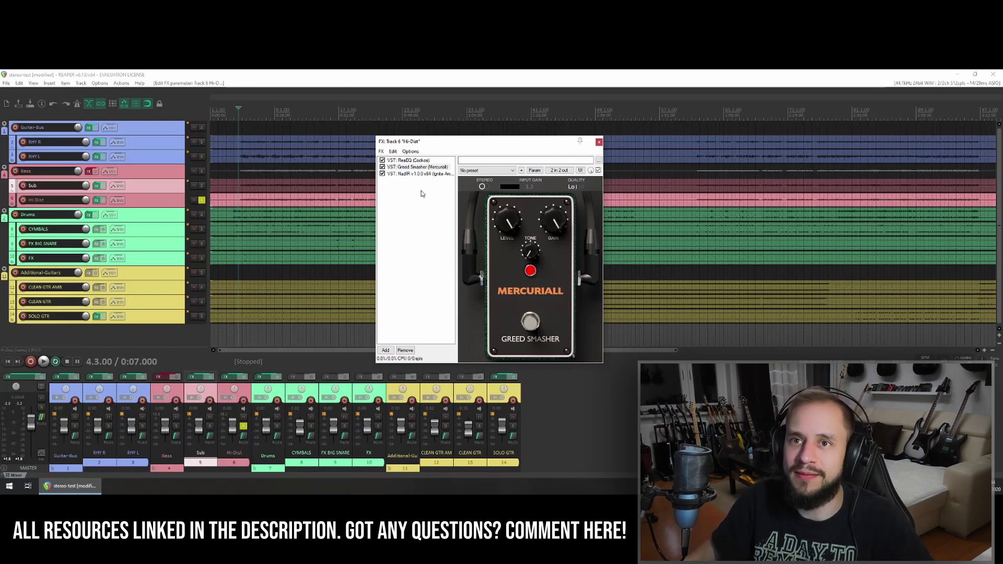
{"action": "left_click", "coordinate": [420, 173]}
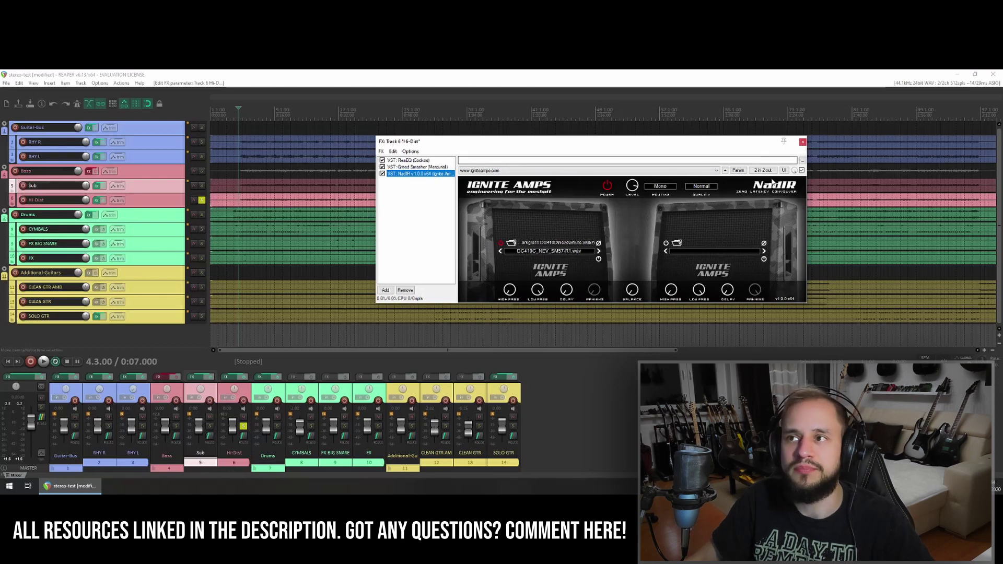
Close Hi-Dist's effects chain, solo Sub alongside Hi-Dist, and play both bass layers.
{"action": "left_click", "coordinate": [803, 142]}
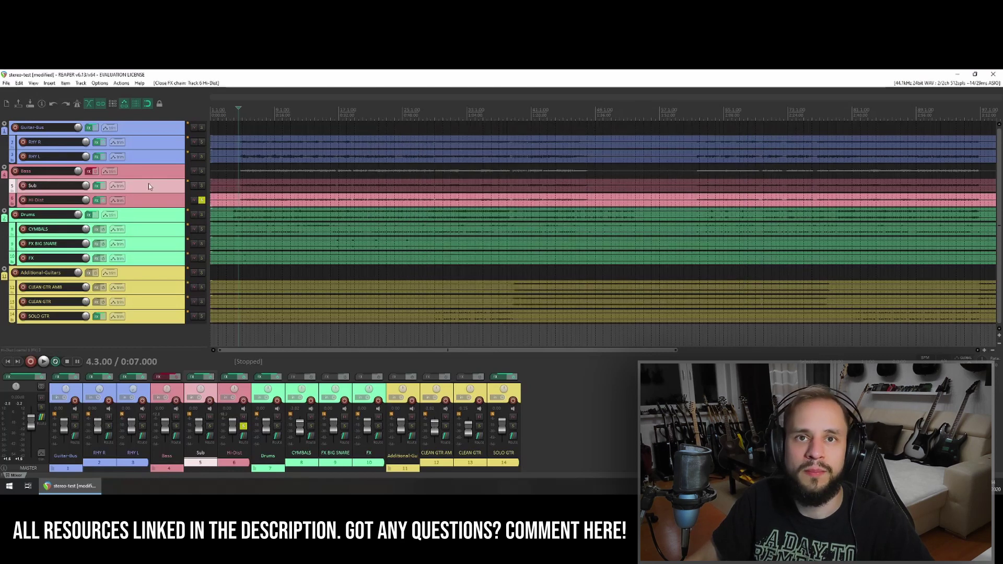
{"action": "left_click", "coordinate": [202, 185]}
{"action": "key", "text": "space"}
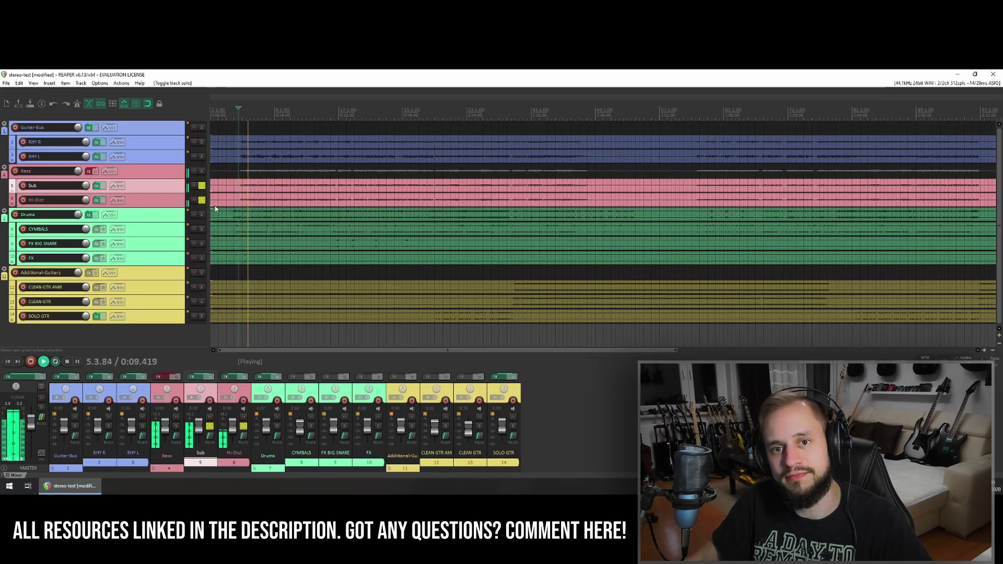
{"action": "key", "text": "space"}
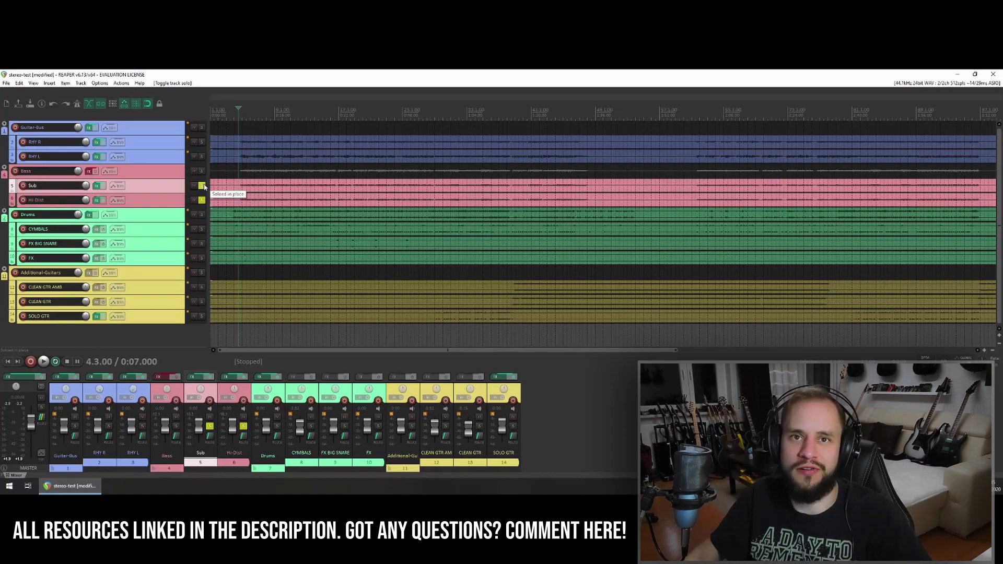
Unsolo Sub and Hi-Dist, solo the Bass folder, and show Bass Professor Mark II.
{"action": "left_click", "coordinate": [201, 186]}
{"action": "left_click", "coordinate": [201, 200]}
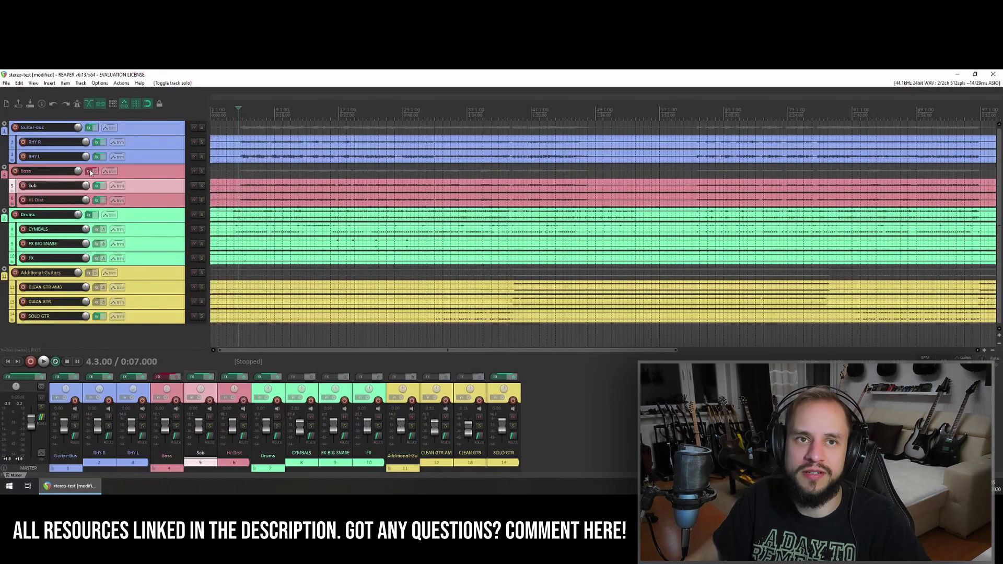
{"action": "left_click", "coordinate": [202, 172]}
{"action": "left_click", "coordinate": [89, 172]}
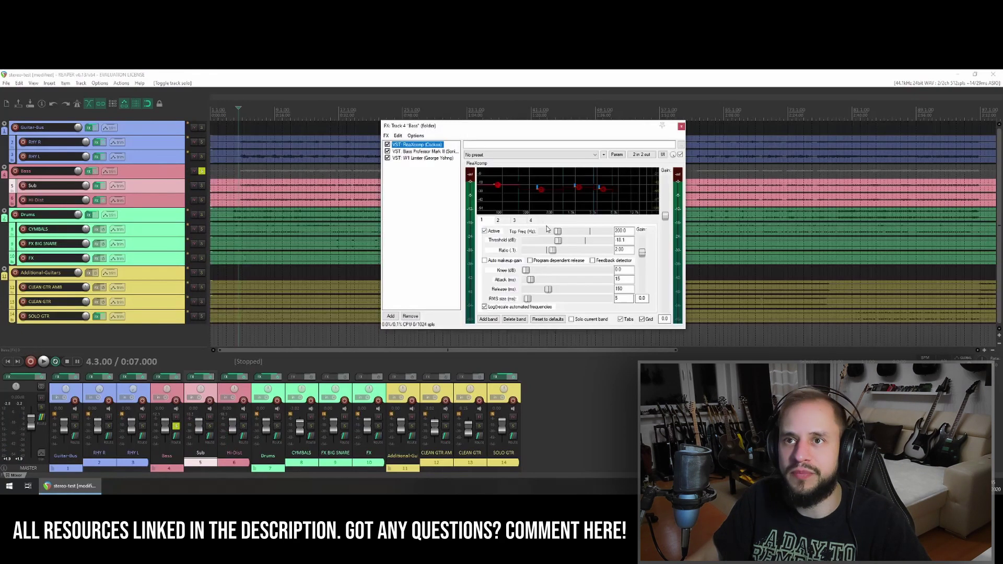
{"action": "left_click", "coordinate": [420, 151]}
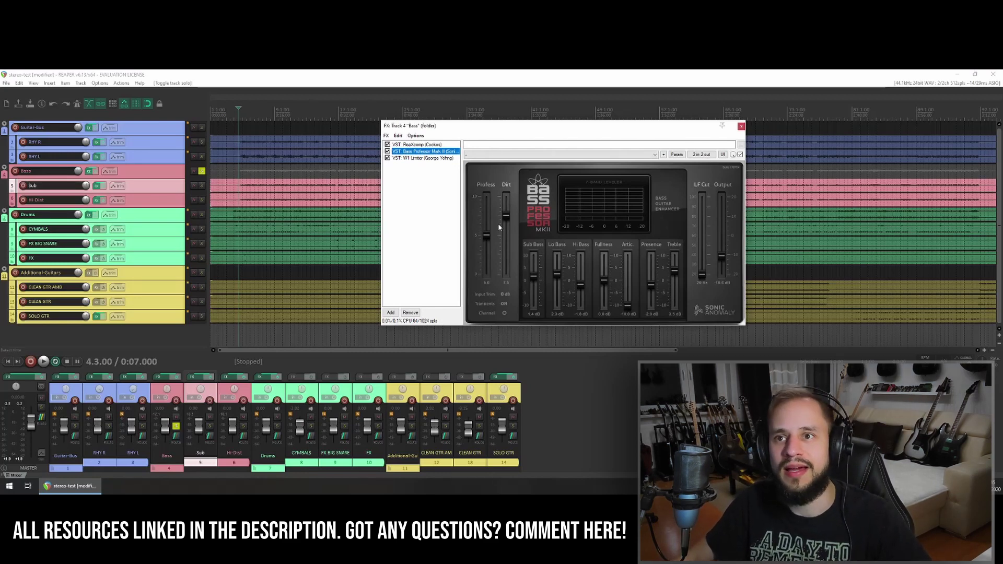
{"action": "left_click", "coordinate": [388, 152]}
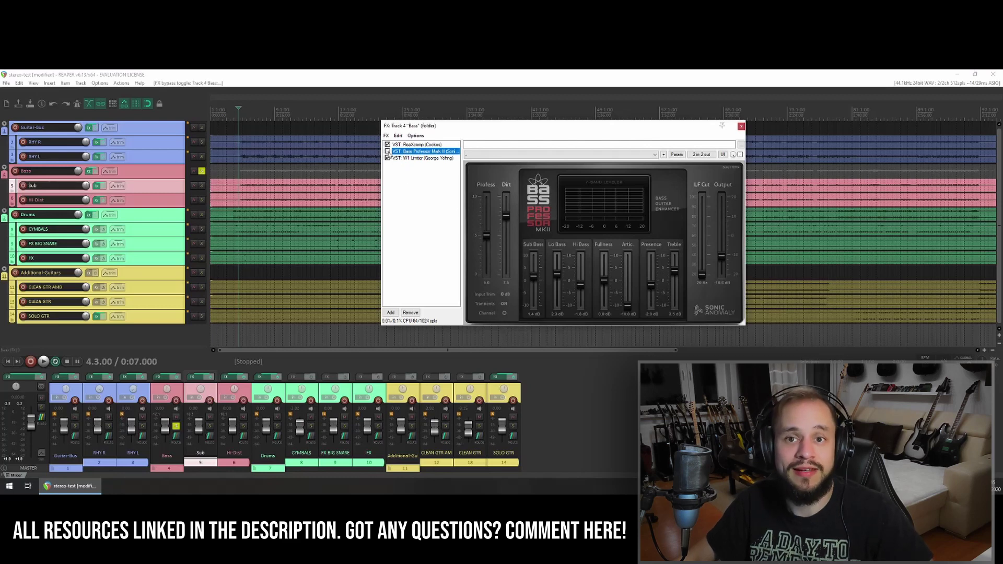
{"action": "key", "text": "space"}
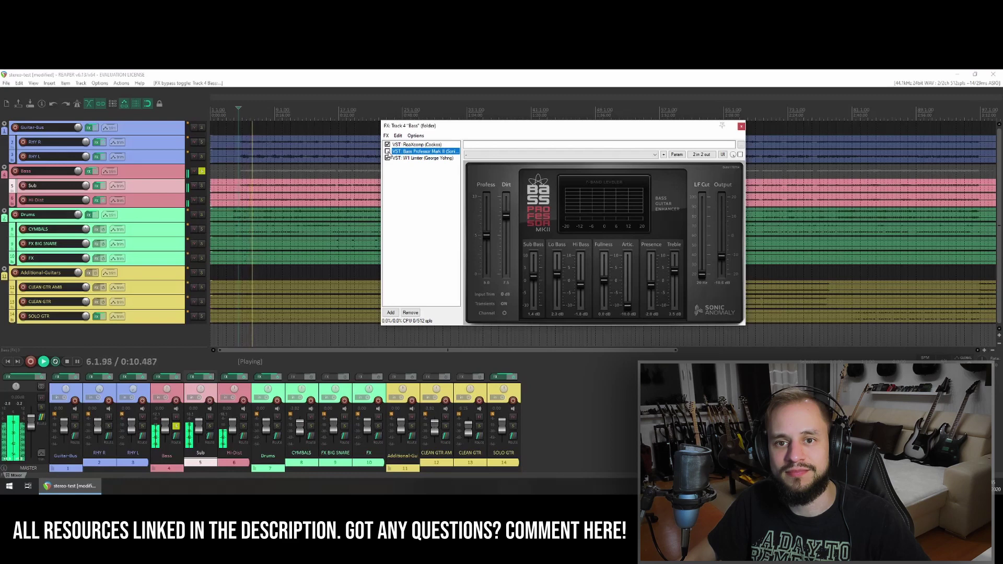
{"action": "key", "text": "space"}
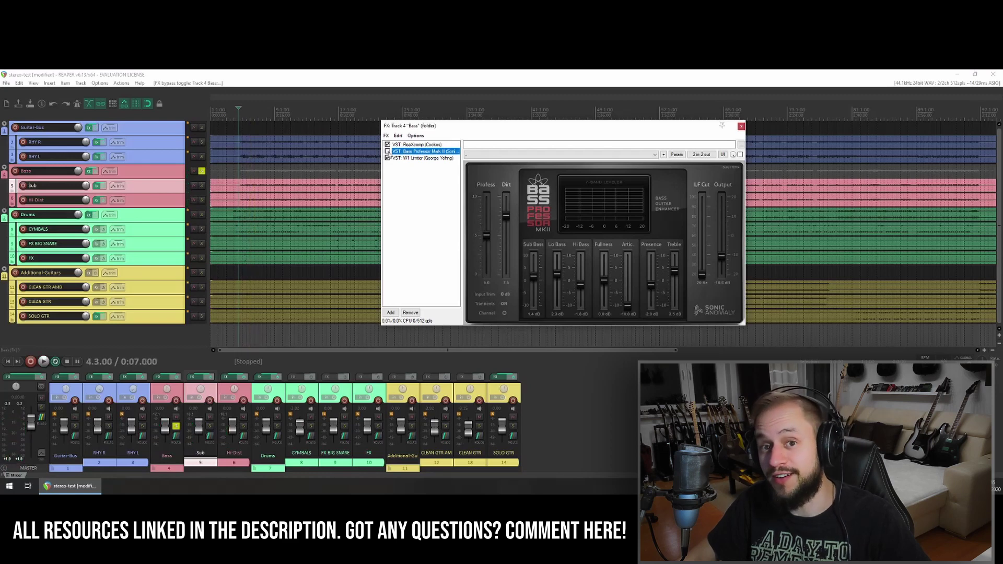
{"action": "left_click", "coordinate": [387, 152]}
{"action": "key", "text": "space"}
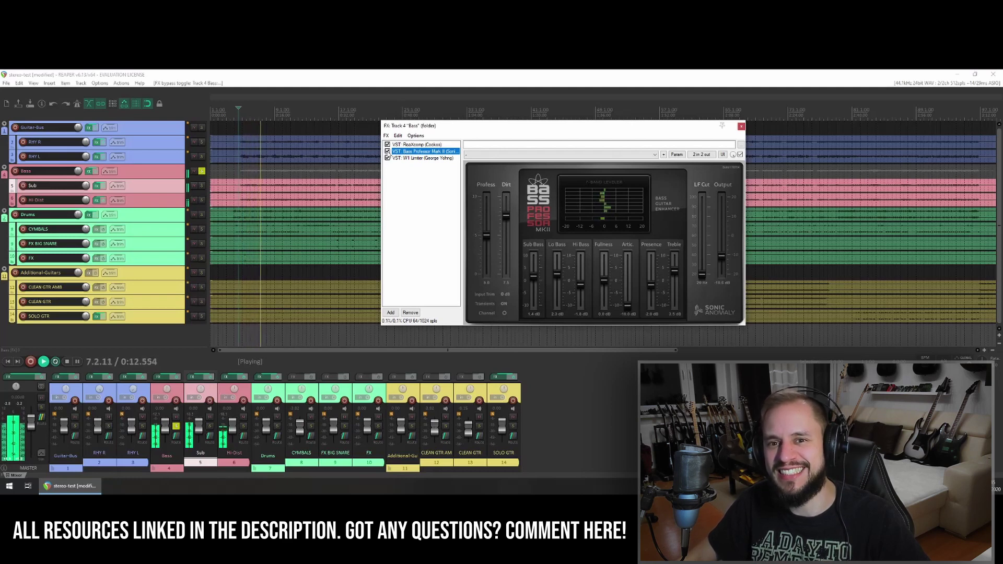
{"action": "key", "text": "space"}
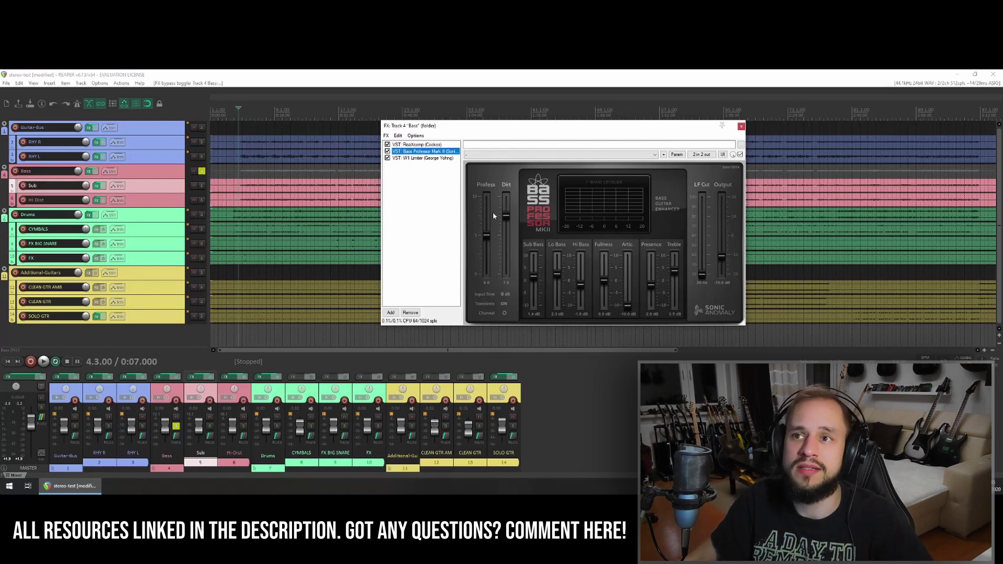
Show the Bass W1 Limiter, solo Drums too, play bass with drums, then close the chain.
{"action": "left_click", "coordinate": [448, 158]}
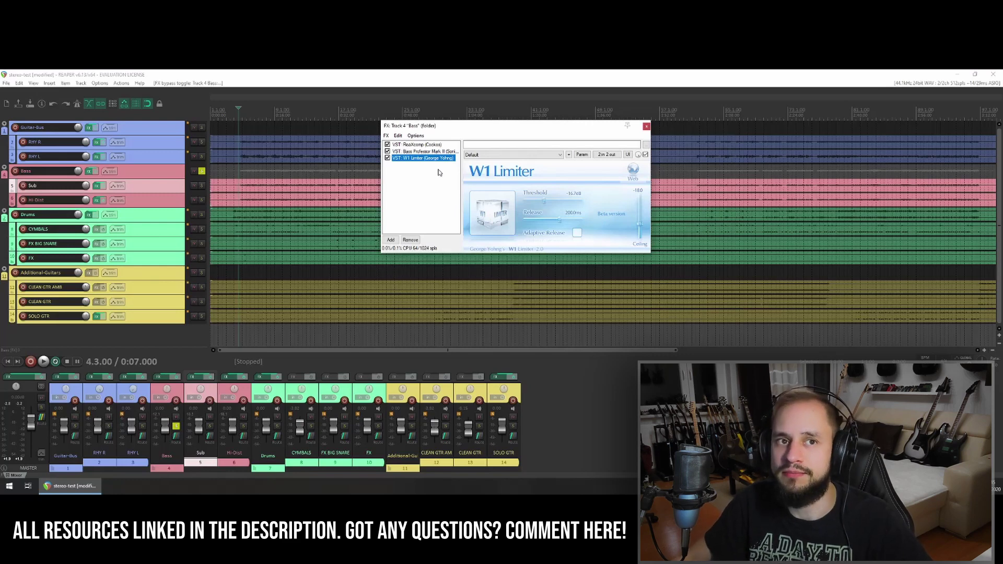
{"action": "left_click", "coordinate": [202, 215]}
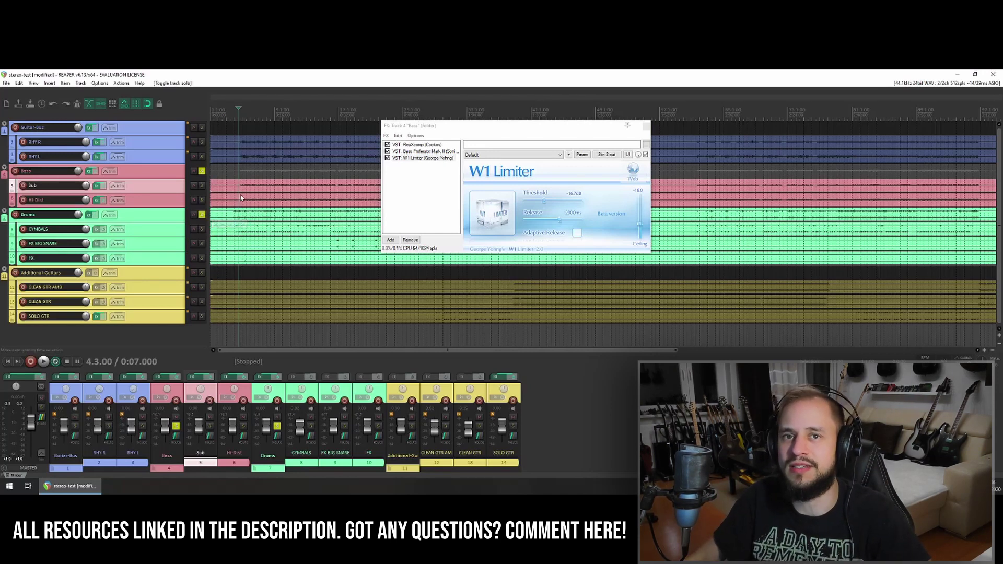
{"action": "key", "text": "space"}
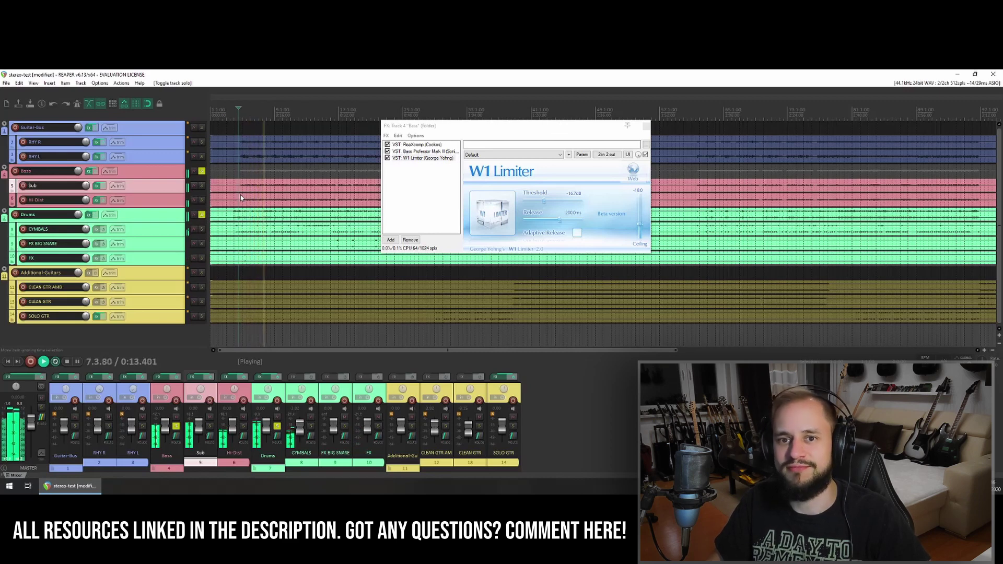
{"action": "key", "text": "space"}
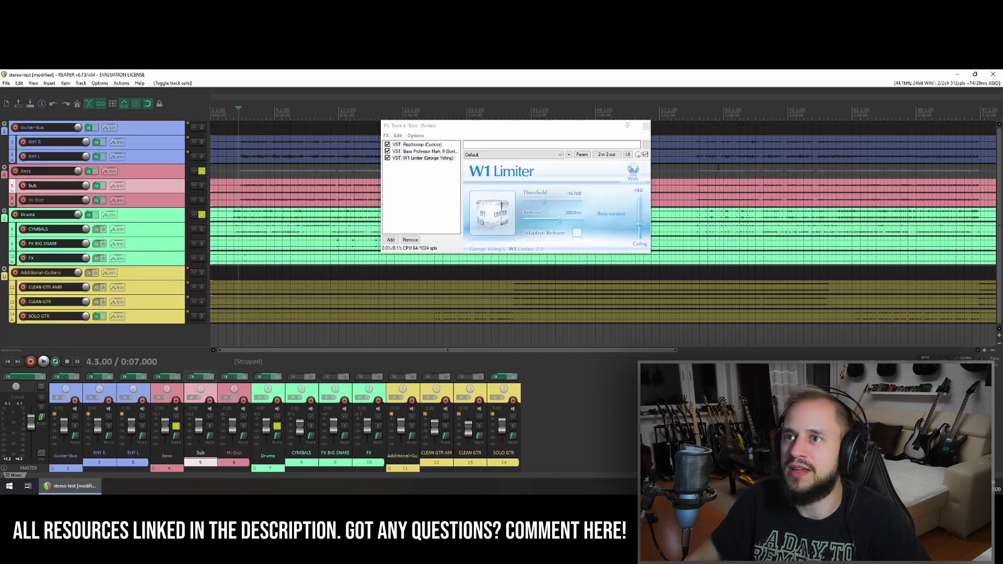
{"action": "left_click", "coordinate": [646, 125]}
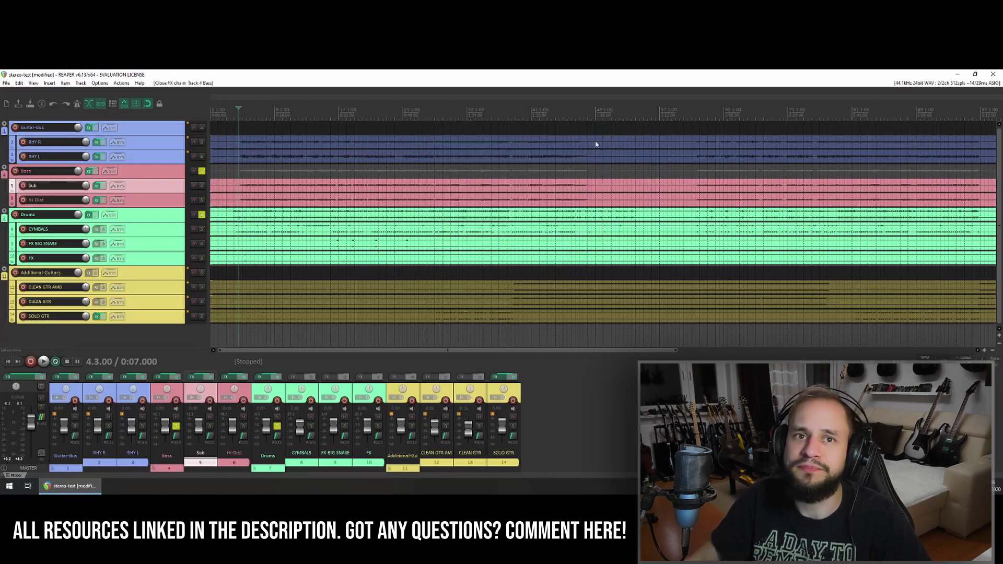
Unsolo Bass and play the Drums bus with all its effects bypassed, then re-enable them.
{"action": "left_click", "coordinate": [202, 171]}
{"action": "left_click", "coordinate": [180, 222]}
{"action": "left_click", "coordinate": [89, 215]}
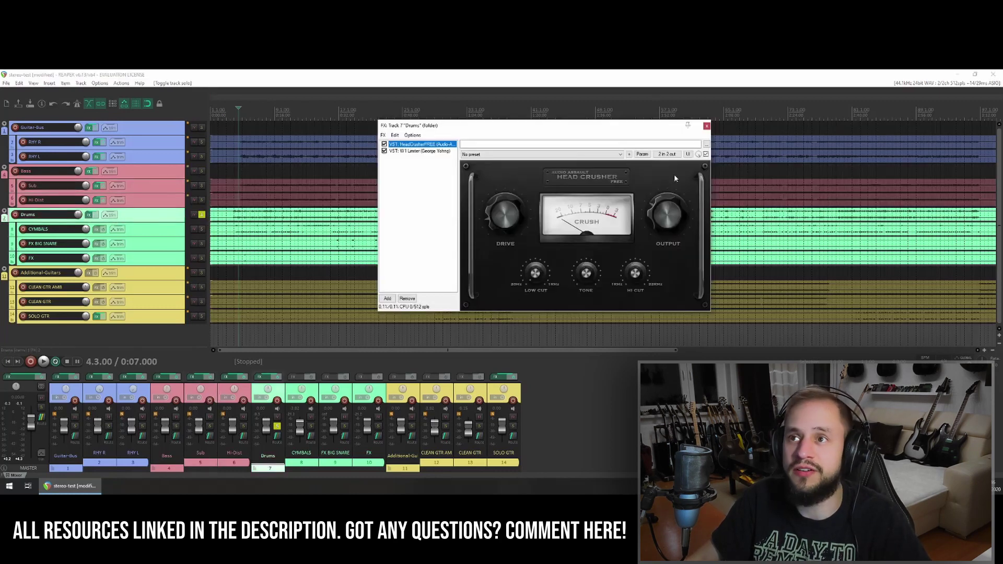
{"action": "left_click", "coordinate": [706, 127]}
{"action": "left_click", "coordinate": [94, 215]}
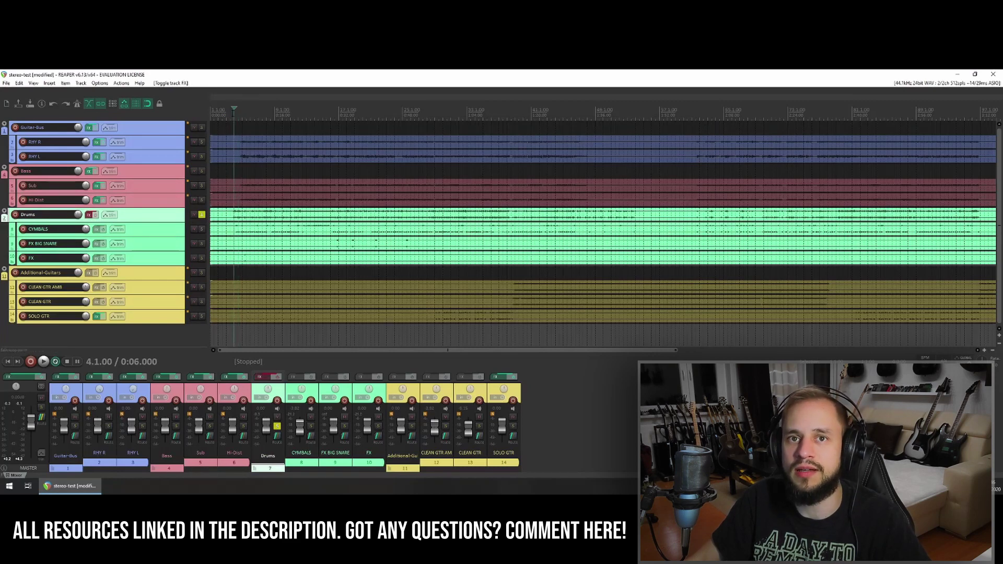
{"action": "key", "text": "space"}
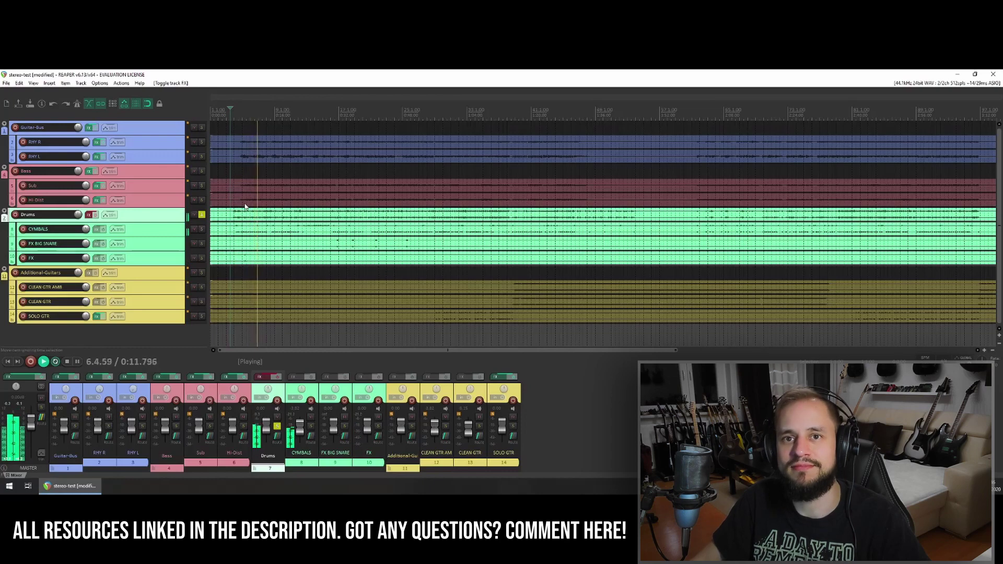
{"action": "key", "text": "space"}
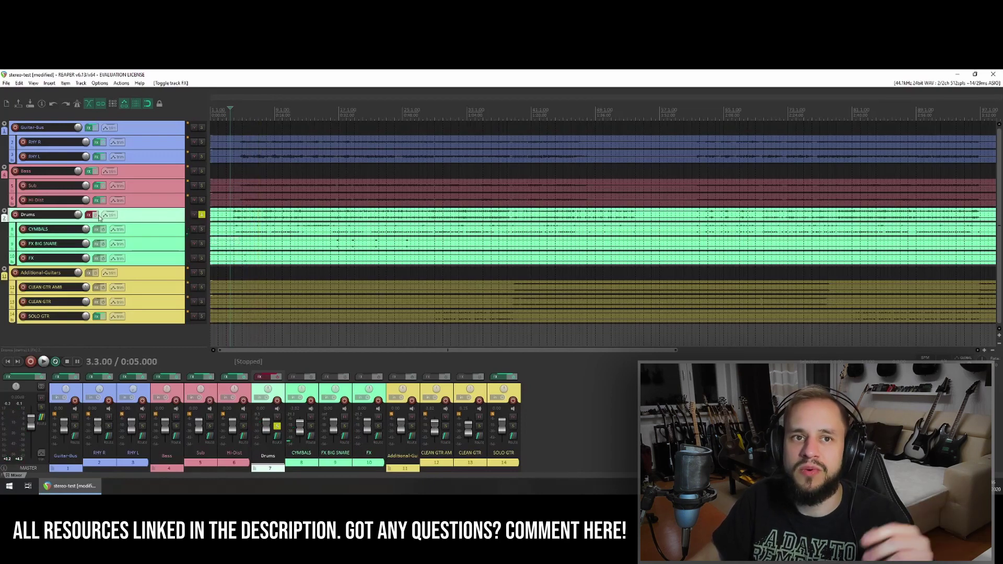
{"action": "left_click", "coordinate": [95, 216], "text": "ctrl"}
Play the drums with HeadCrusher bypassed, then unsolo Drums and close the drum effects chain.
{"action": "left_click", "coordinate": [91, 216]}
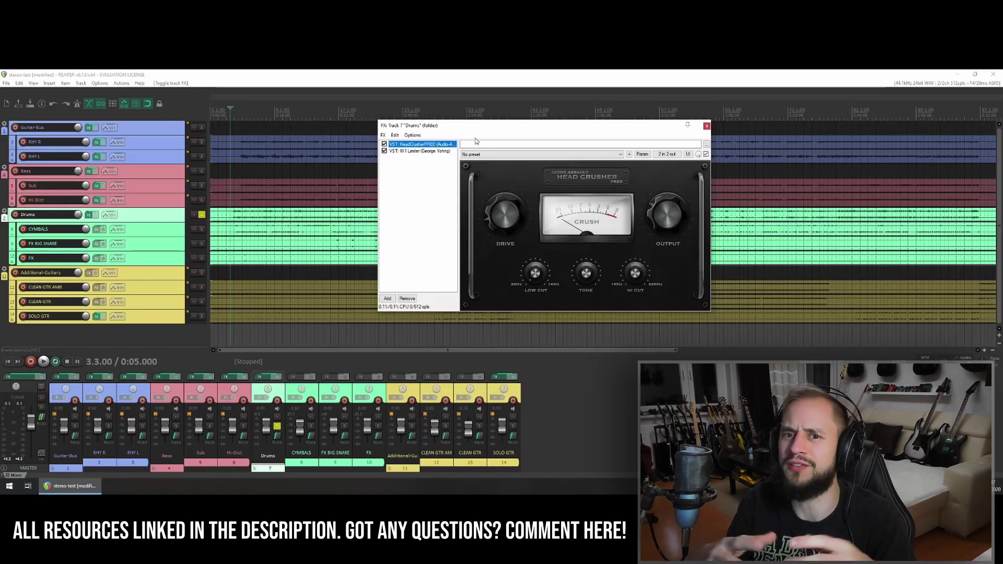
{"action": "left_click", "coordinate": [384, 145]}
{"action": "key", "text": "space"}
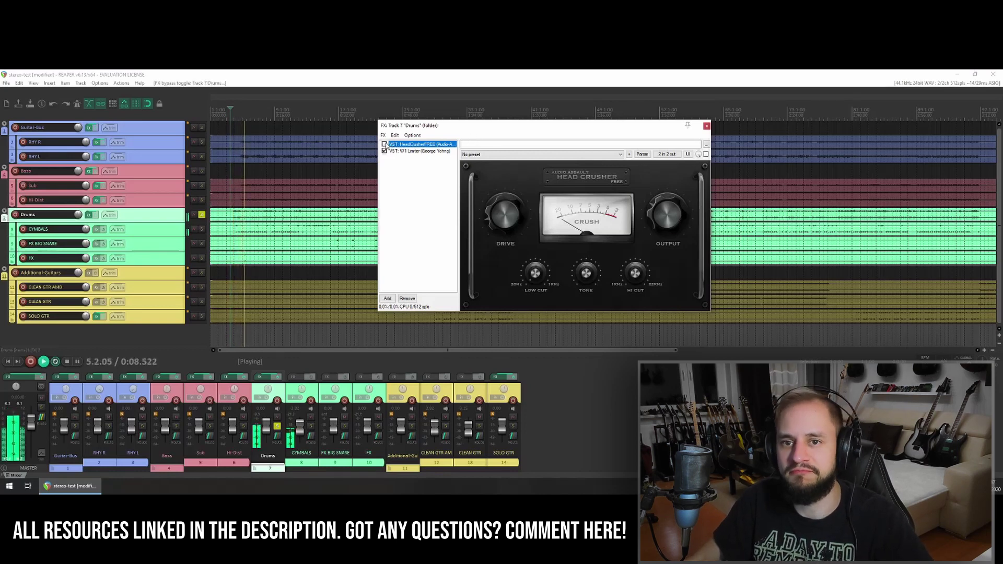
{"action": "key", "text": "space"}
{"action": "key", "text": "space"}
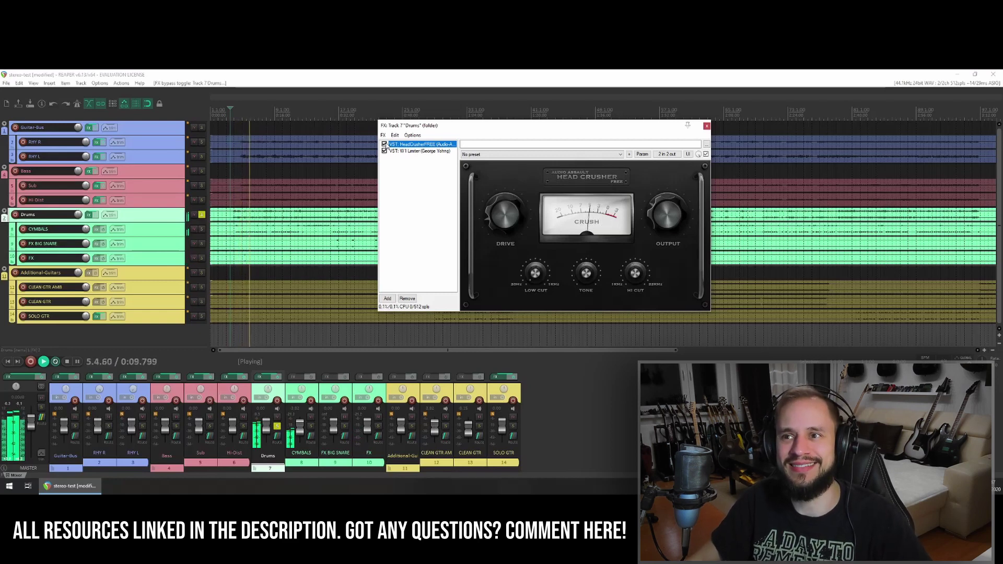
{"action": "key", "text": "space"}
{"action": "left_click", "coordinate": [202, 215]}
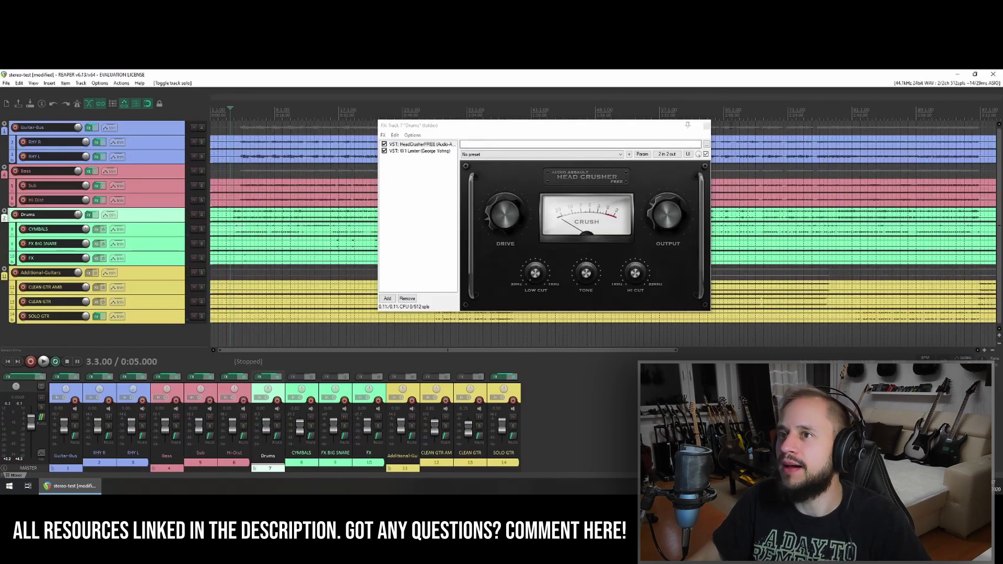
{"action": "key", "text": "Escape"}
{"action": "mouse_move", "coordinate": [16, 384]}
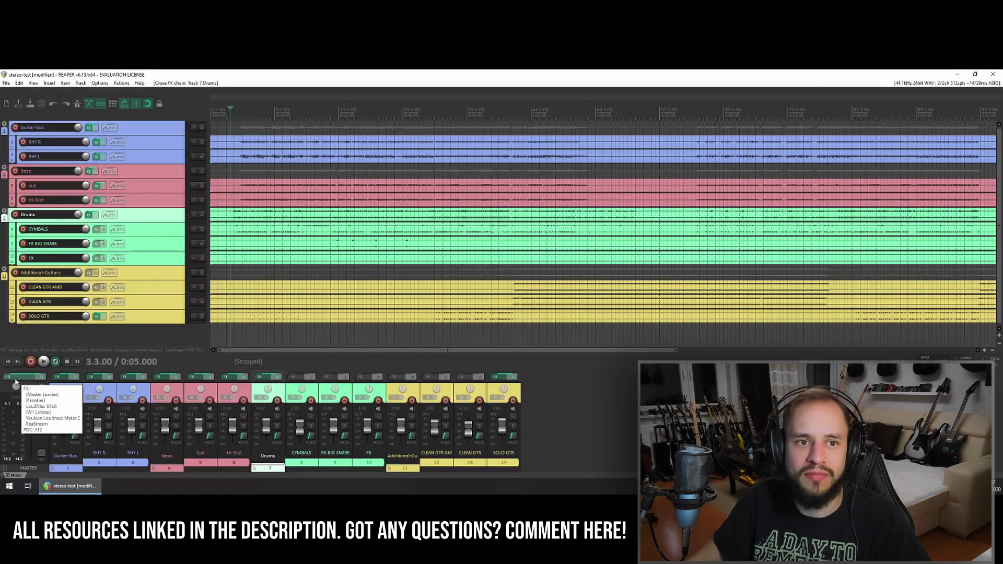
Open the master track's effects chain and audition the JS Master Limiter during playback.
{"action": "left_click", "coordinate": [15, 382]}
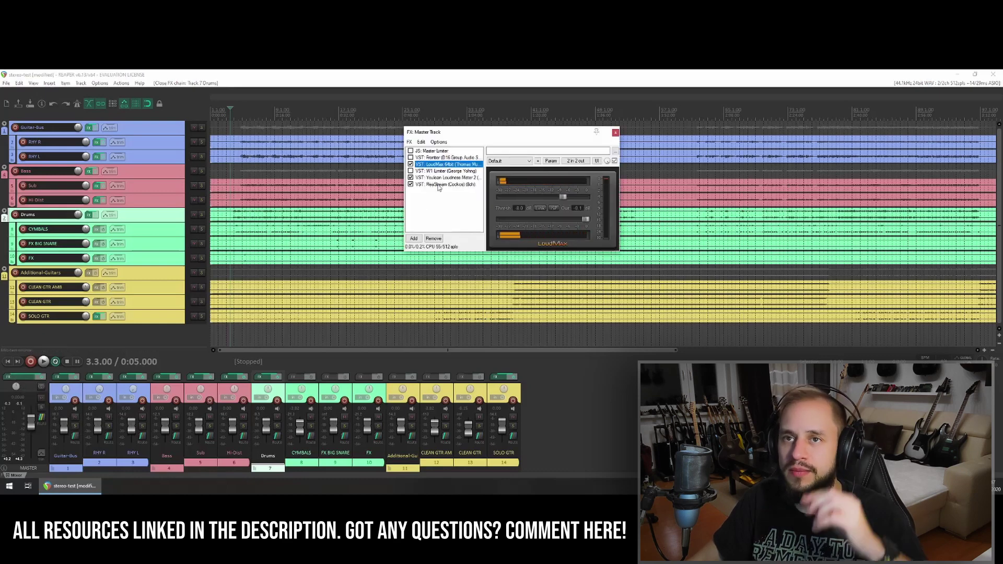
{"action": "left_click", "coordinate": [432, 152]}
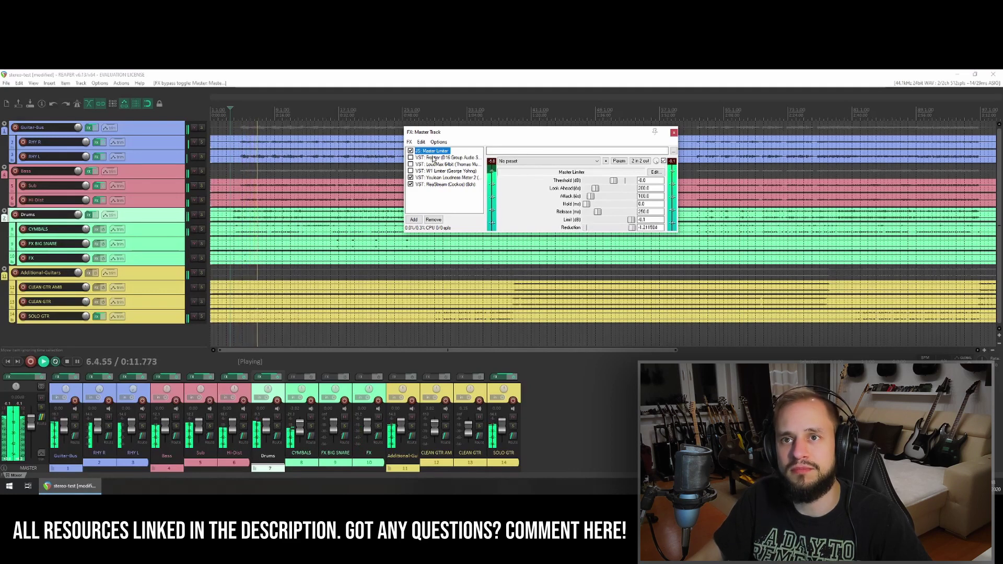
{"action": "key", "text": "space"}
Bypass the Master Limiter and audition the master bus through the Frontier limiter instead.
{"action": "left_click", "coordinate": [411, 151]}
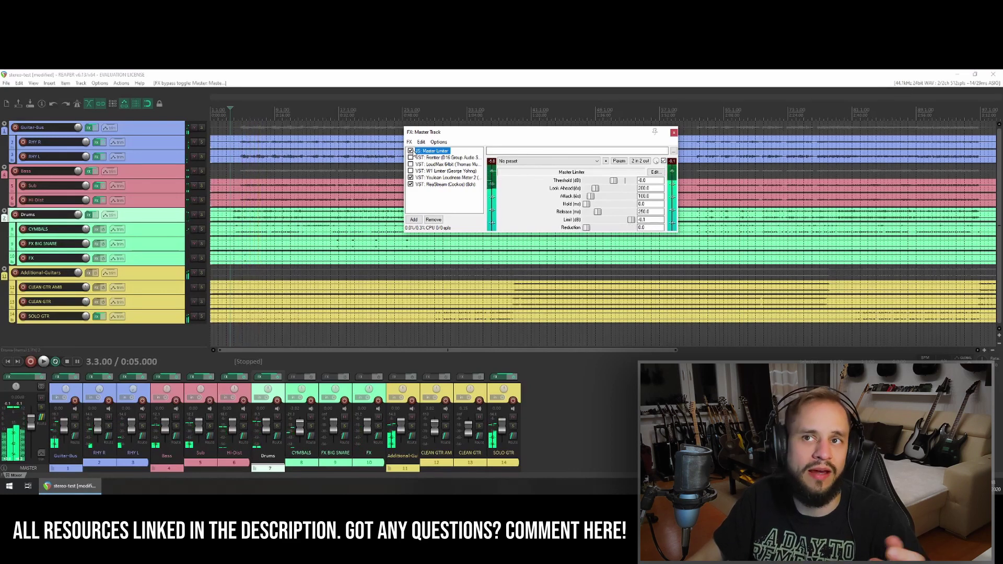
{"action": "left_click", "coordinate": [411, 158]}
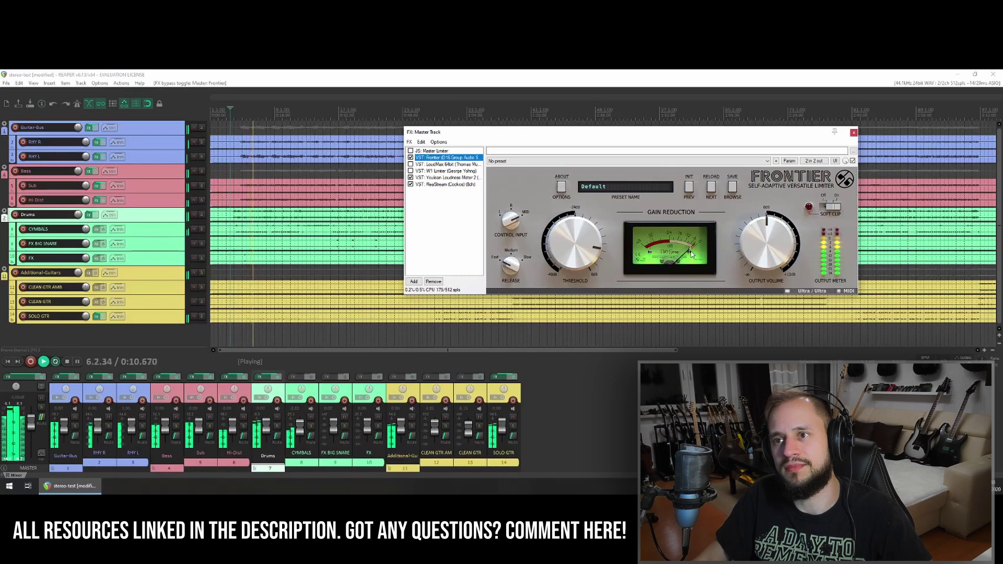
{"action": "key", "text": "space"}
Bypass Frontier, enable LoudMax on the master, play, then show Youlean reading -9.0 LUFS integrated.
{"action": "left_click", "coordinate": [411, 171]}
{"action": "left_click", "coordinate": [411, 158]}
{"action": "left_click", "coordinate": [417, 164]}
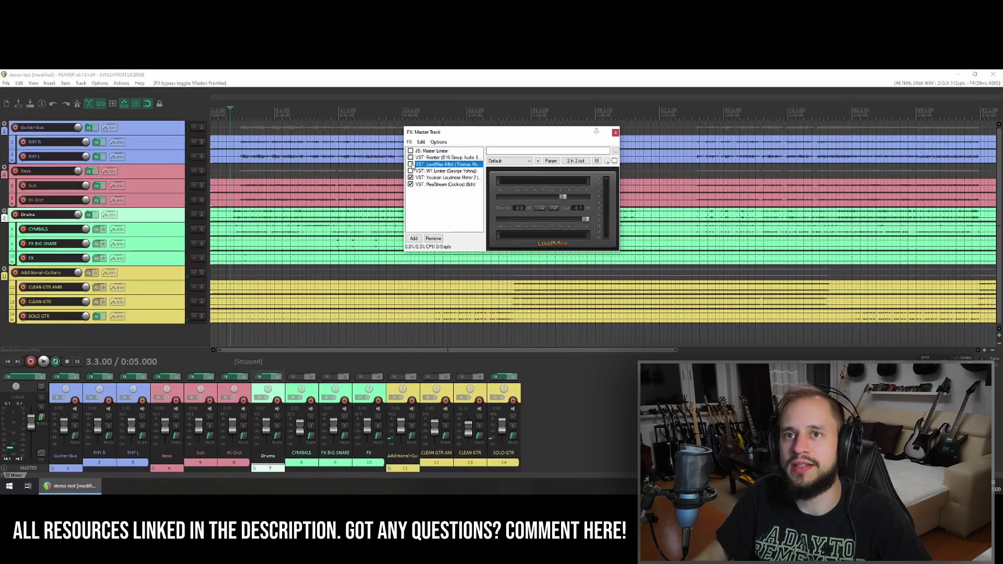
{"action": "left_click", "coordinate": [411, 164]}
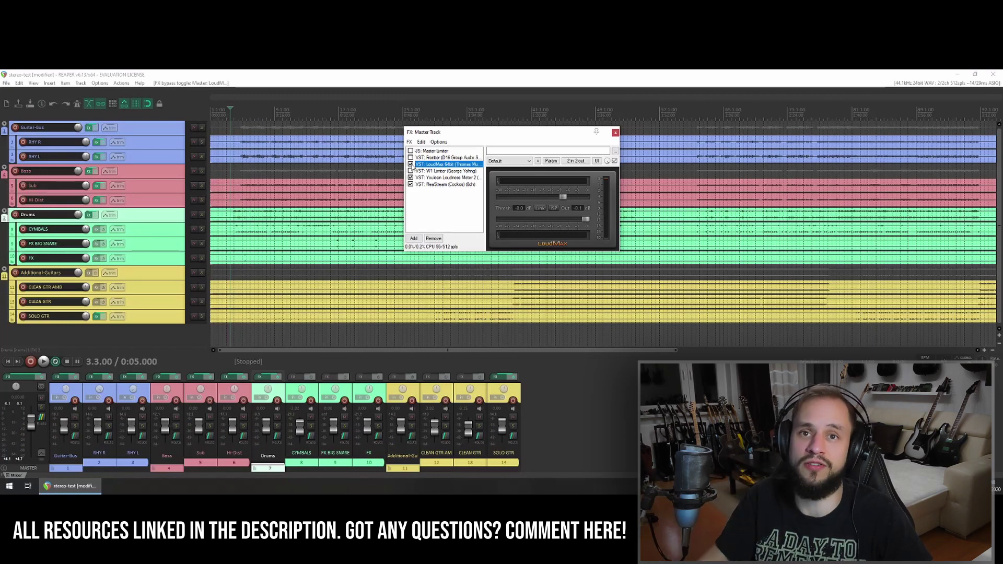
{"action": "key", "text": "space"}
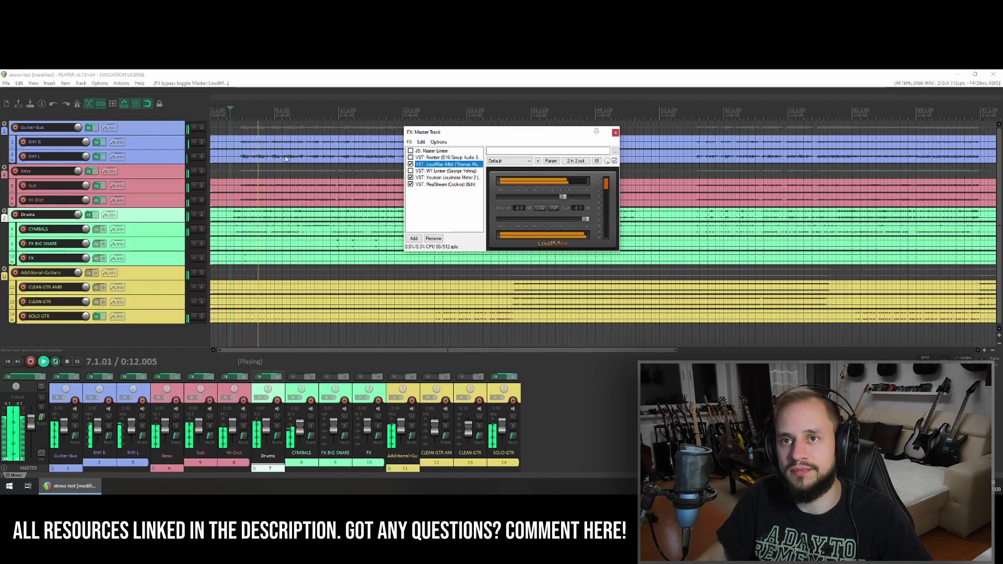
{"action": "key", "text": "space"}
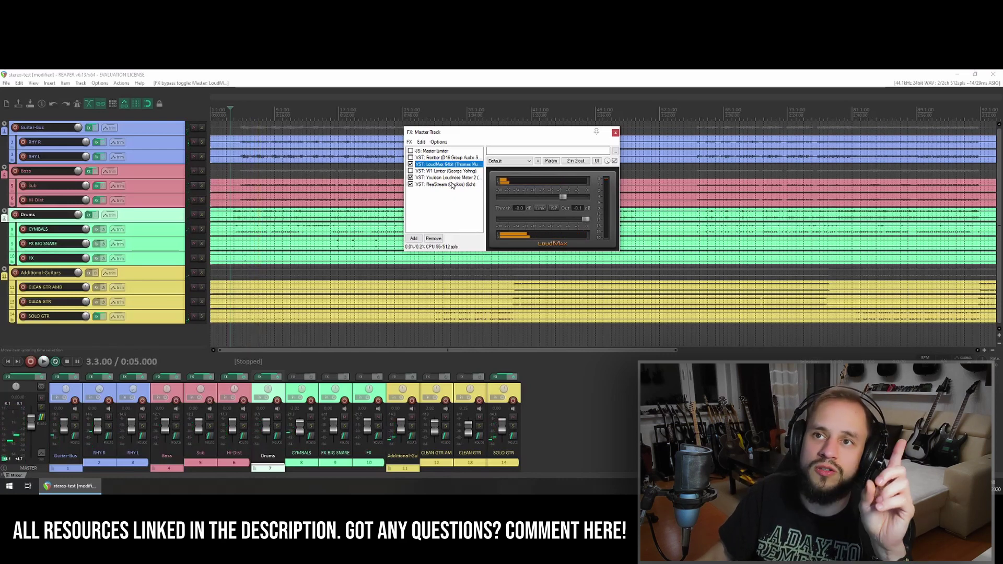
{"action": "left_click", "coordinate": [455, 178]}
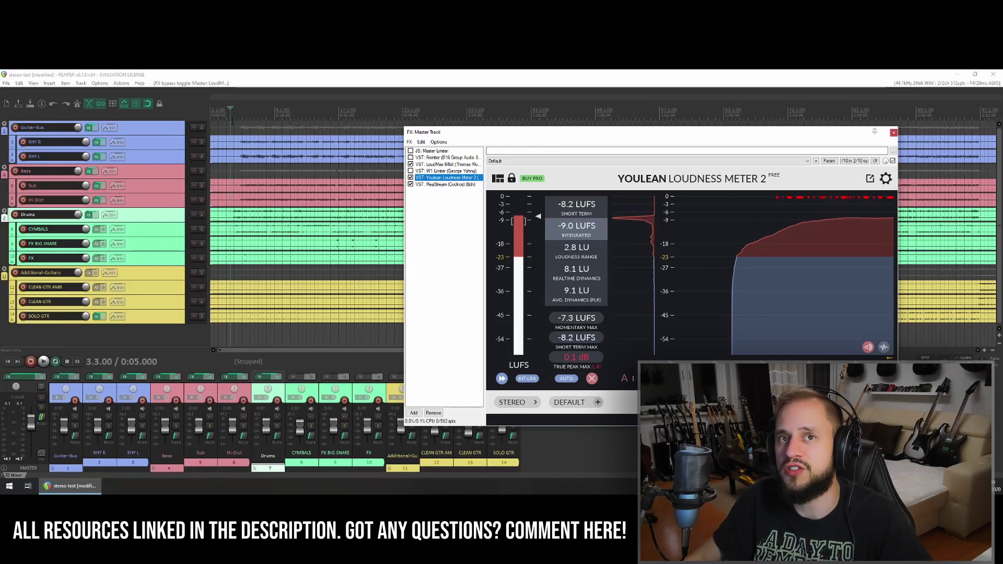
Play from bar 4 to measure about -9 LUFS integrated, then close the master effects chain.
{"action": "left_click", "coordinate": [234, 112]}
{"action": "key", "text": "space"}
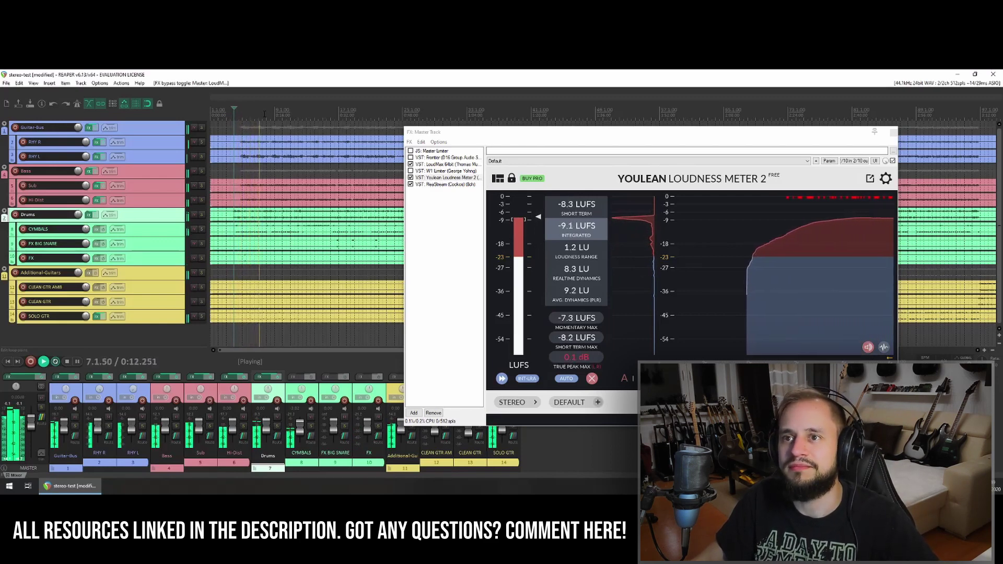
{"action": "key", "text": "space"}
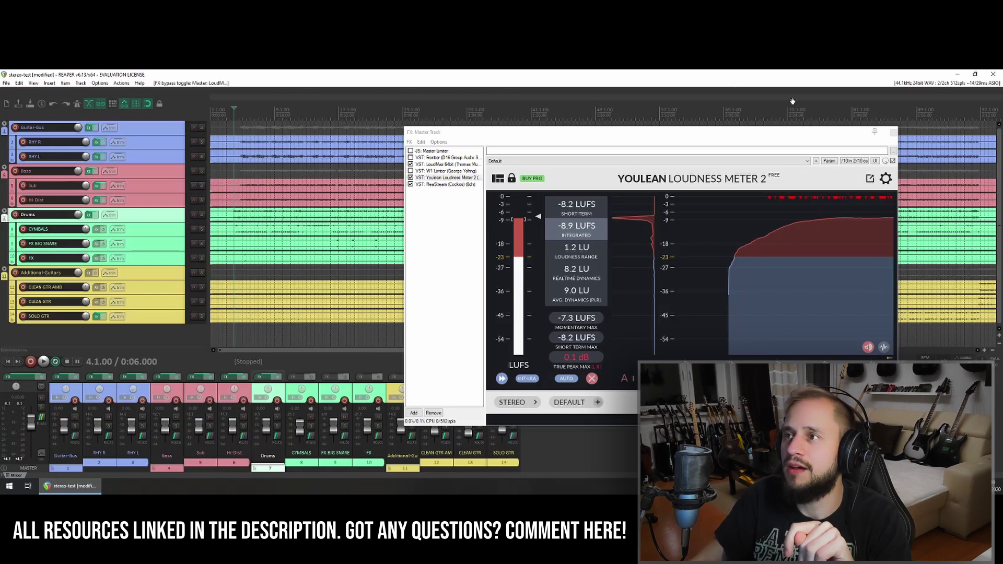
{"action": "left_click", "coordinate": [892, 132]}
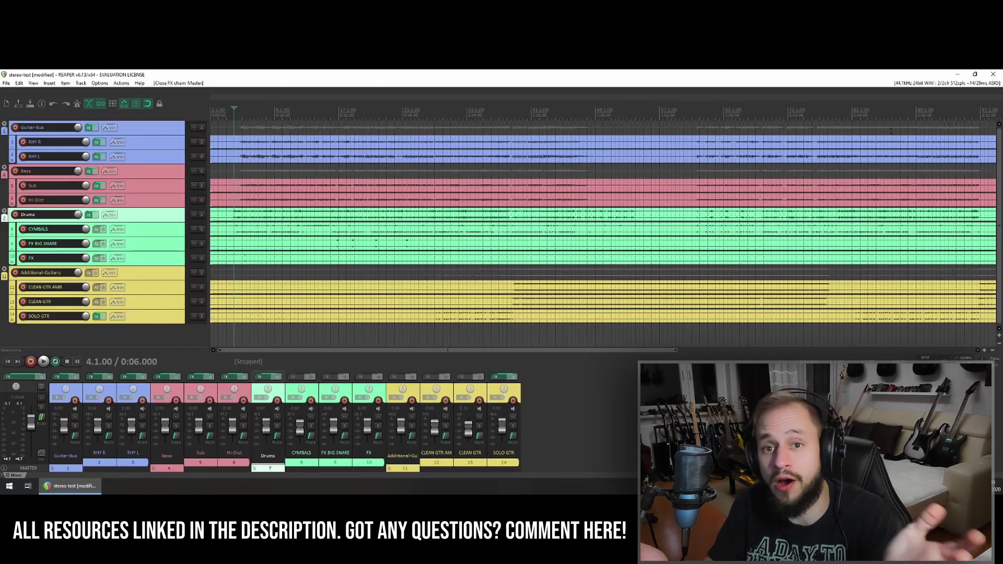